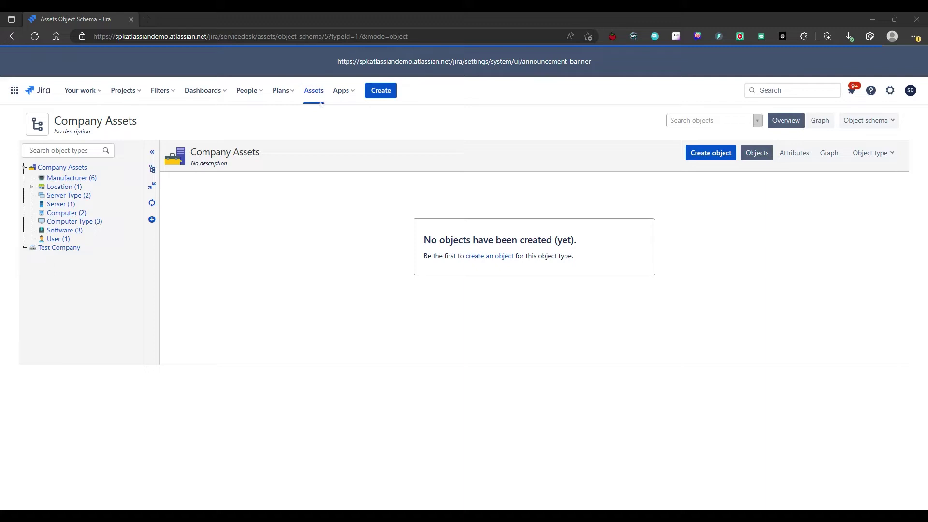
- Open the Assets overview listing all eight object schemas
click(312, 91)
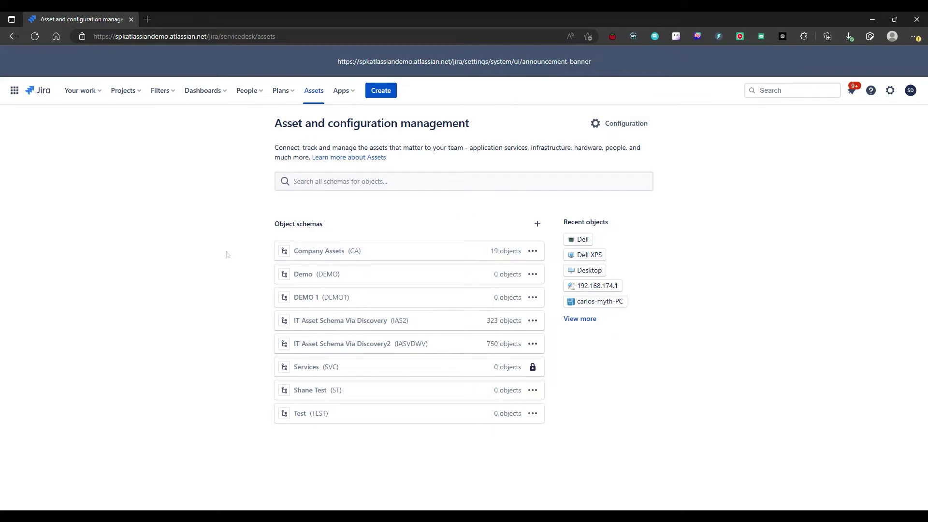
- Create the 'HR' object schema with description 'HR Description', open it, then return to the schema list
click(537, 223)
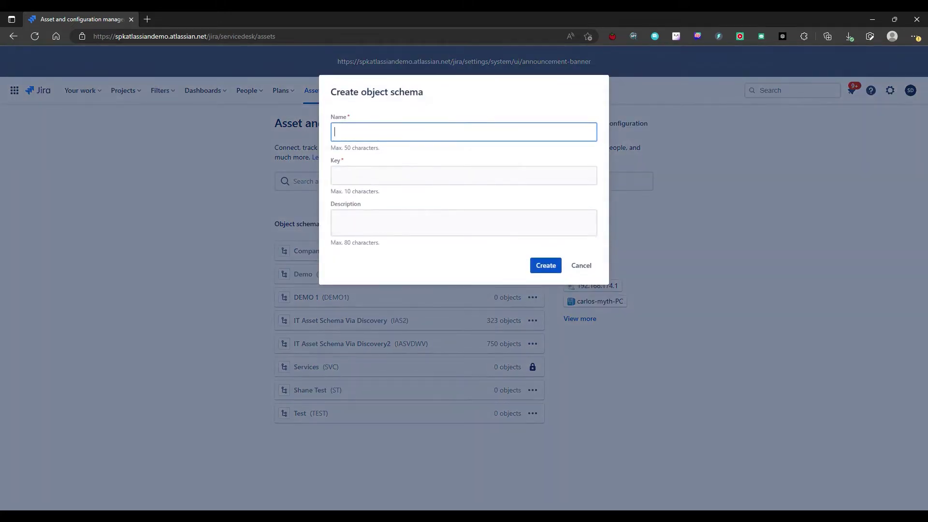
text(HR)
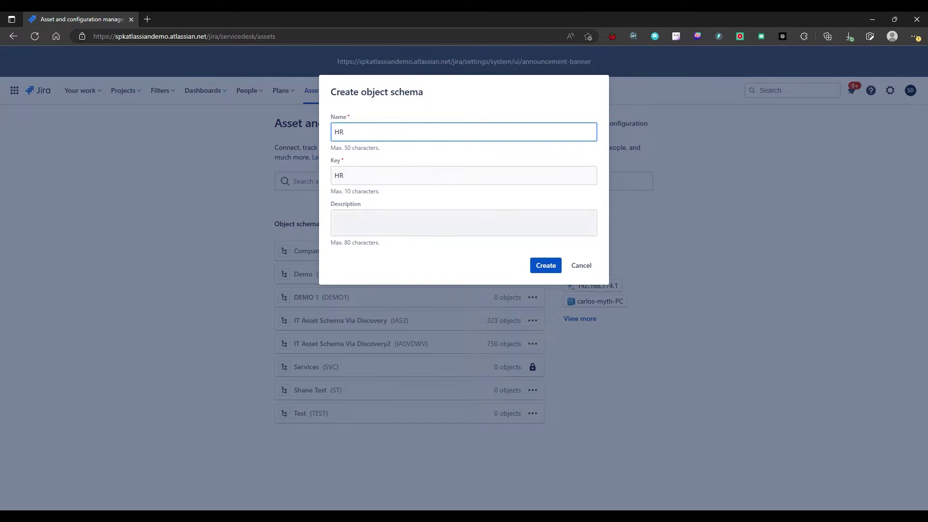
click(459, 223)
text(HR )
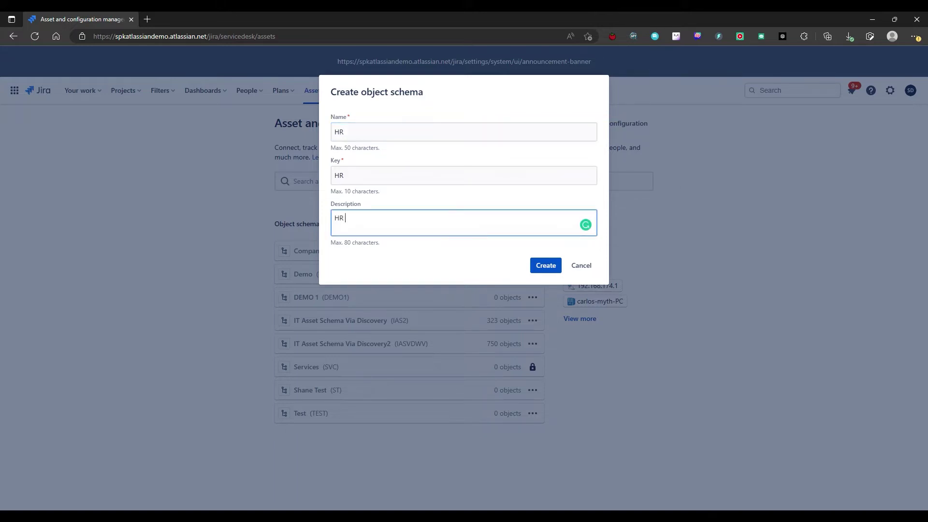
text(Description)
click(545, 266)
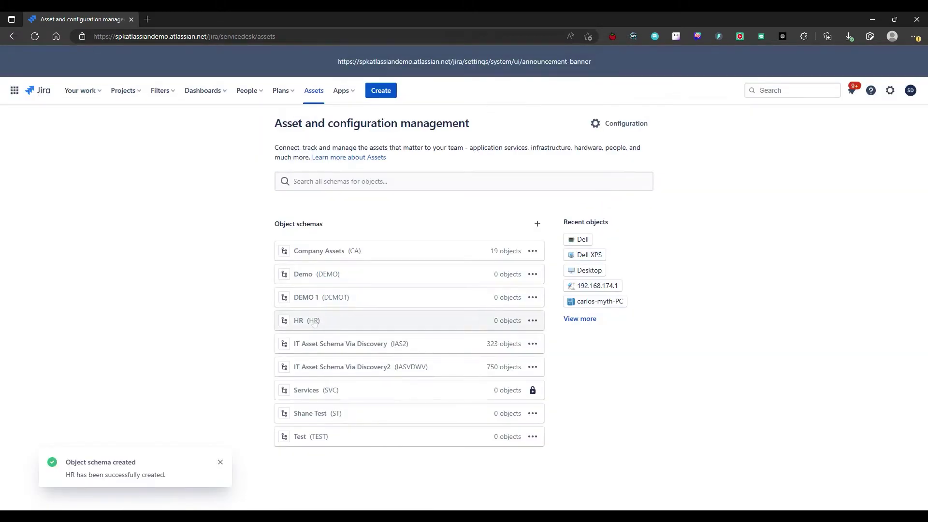
click(298, 321)
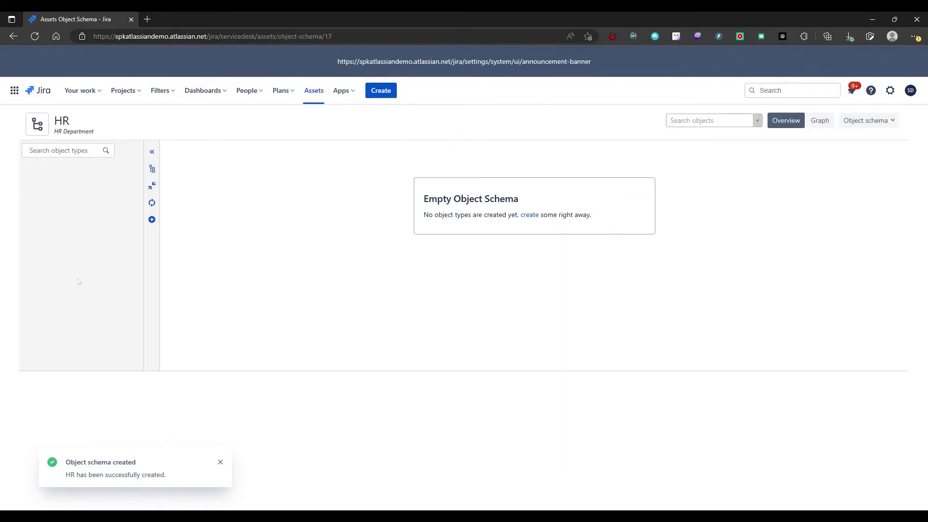
click(313, 91)
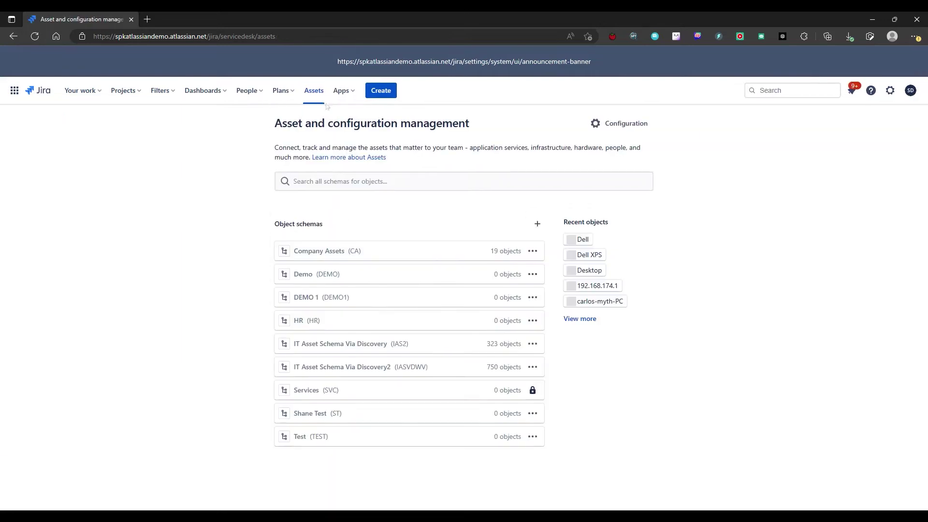
- In Company Assets, create a Server Type object named 'Linux Server'
click(348, 252)
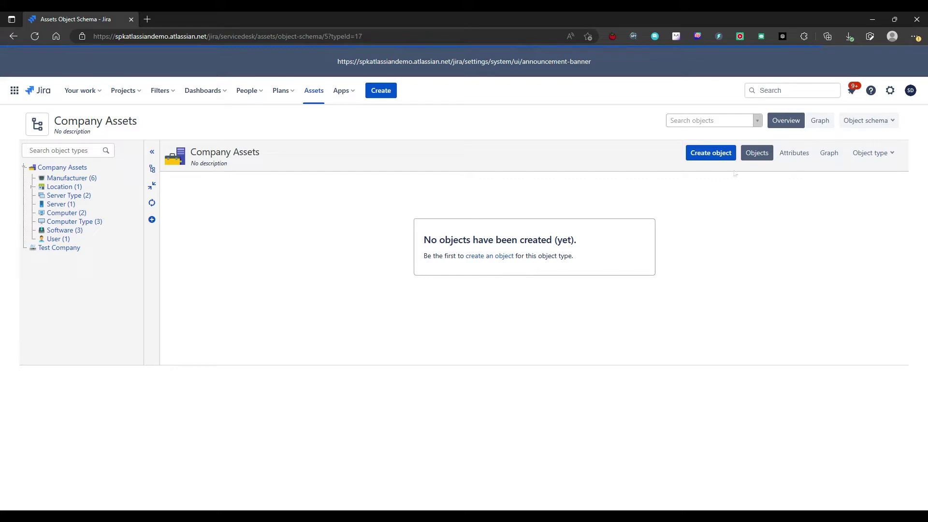
click(710, 153)
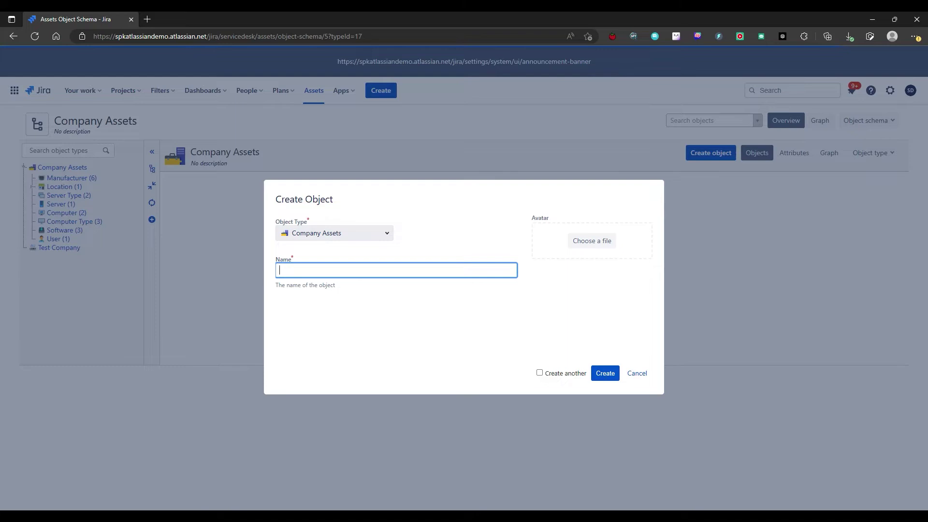
click(333, 233)
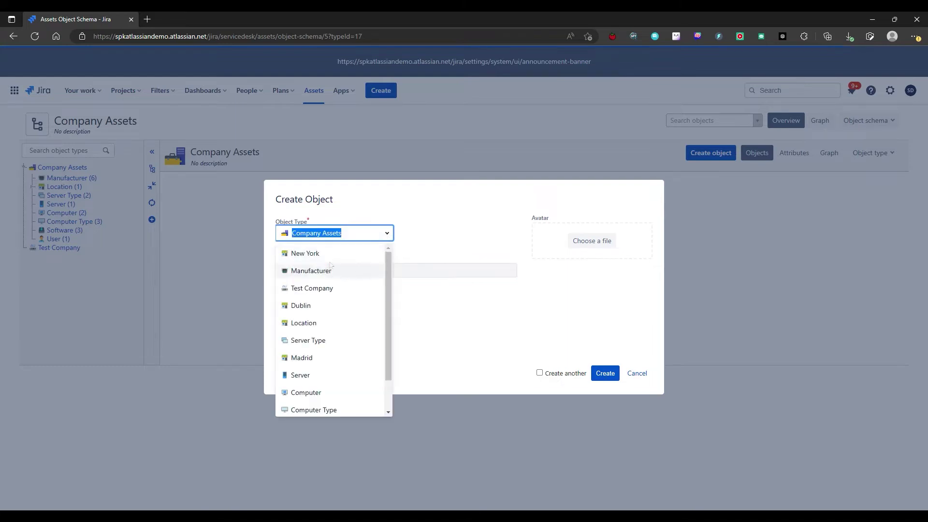
scroll(318, 309, down, 1)
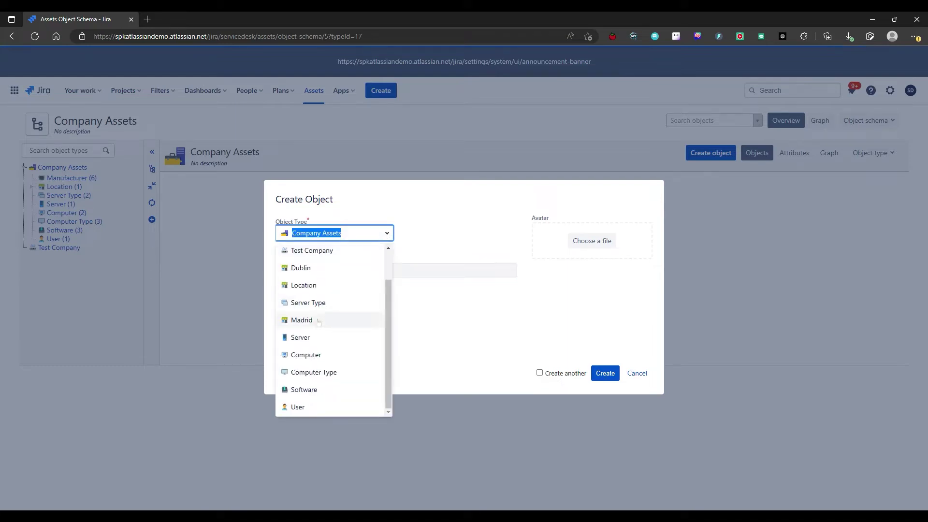
click(315, 303)
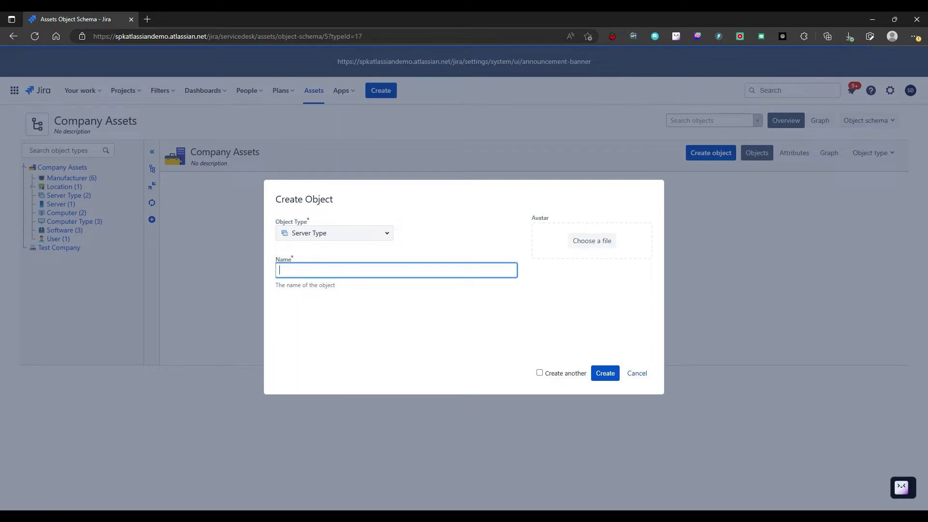
text(Linux Sevr)
key(BackSpace)
text(rver)
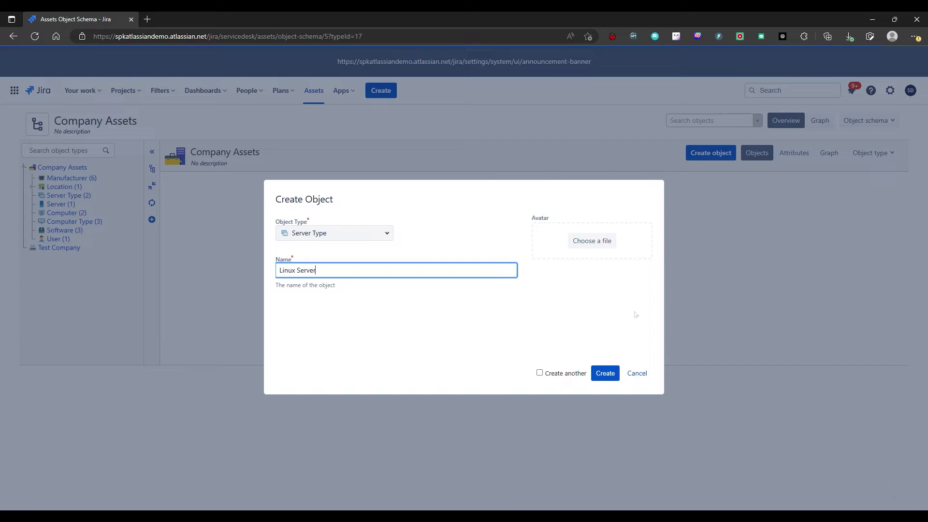
click(605, 374)
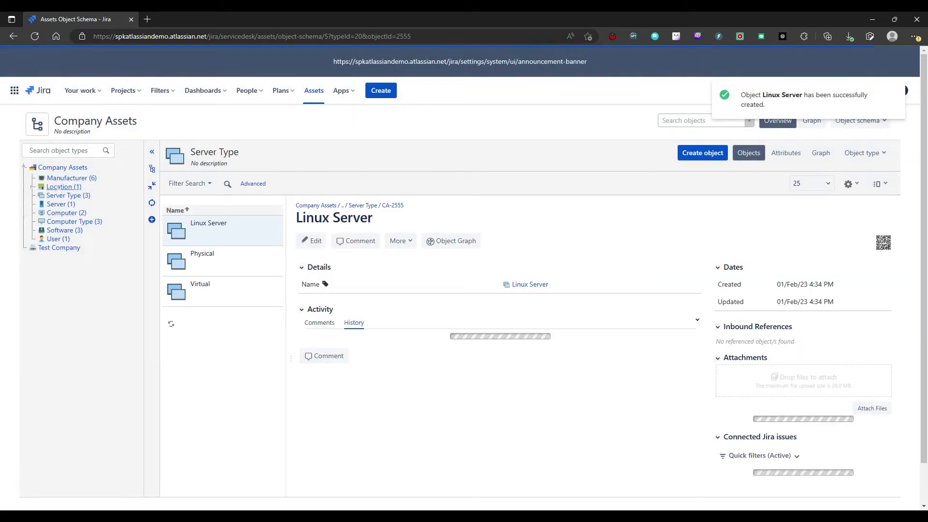
- Look over the new Linux Server object and the Physical and Virtual server types
click(68, 196)
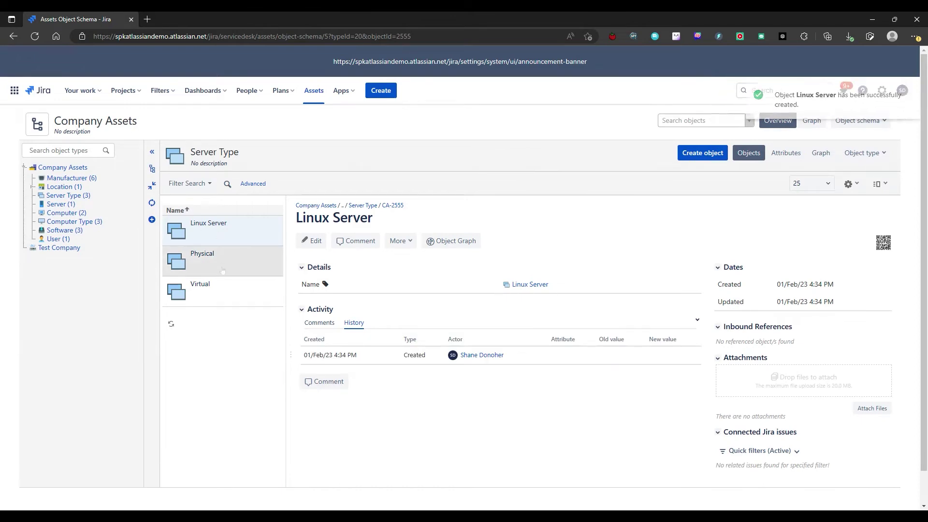
click(230, 260)
click(224, 290)
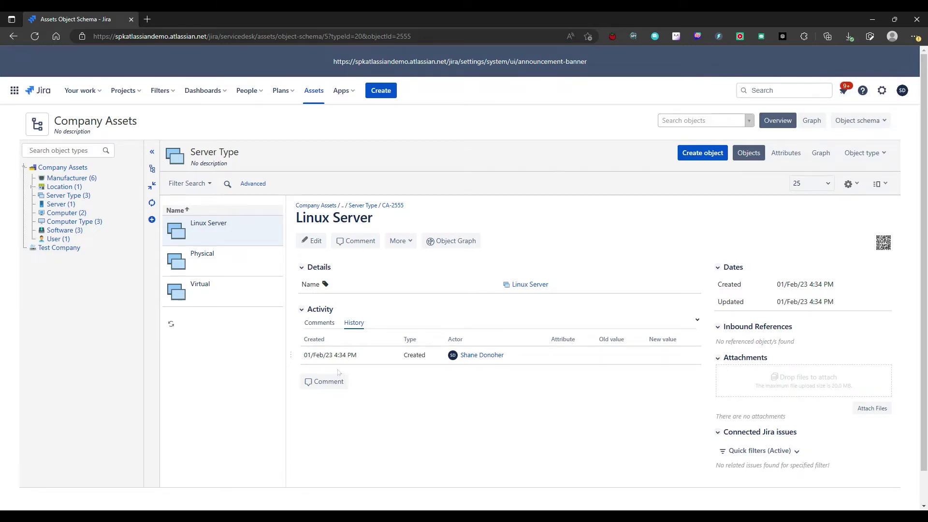
click(785, 154)
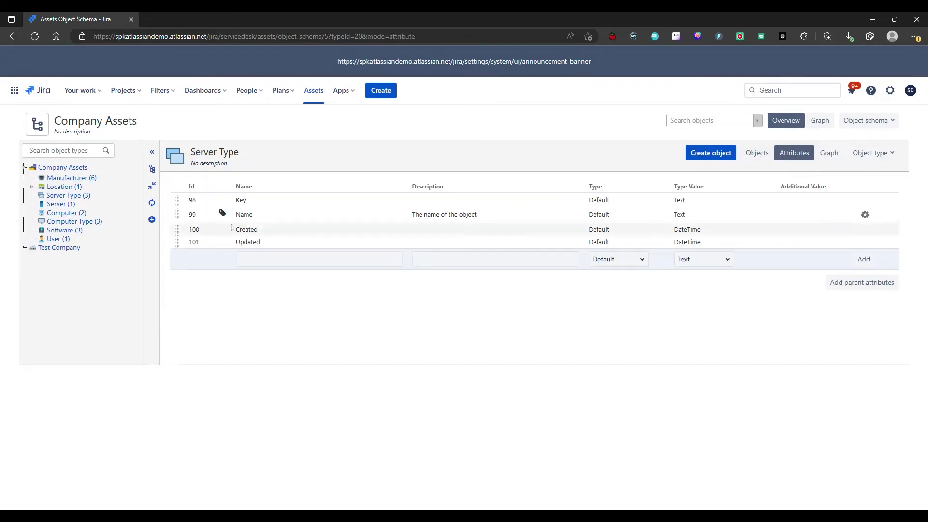
click(240, 258)
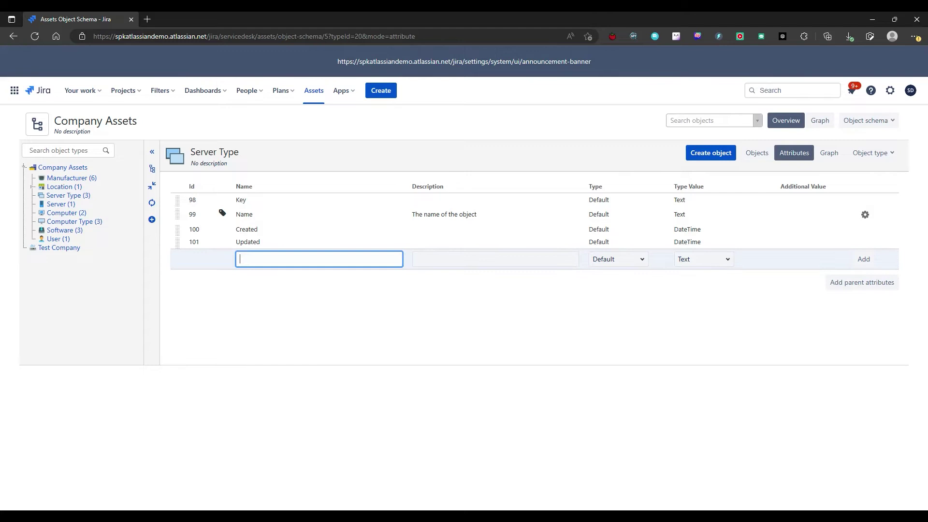
click(646, 261)
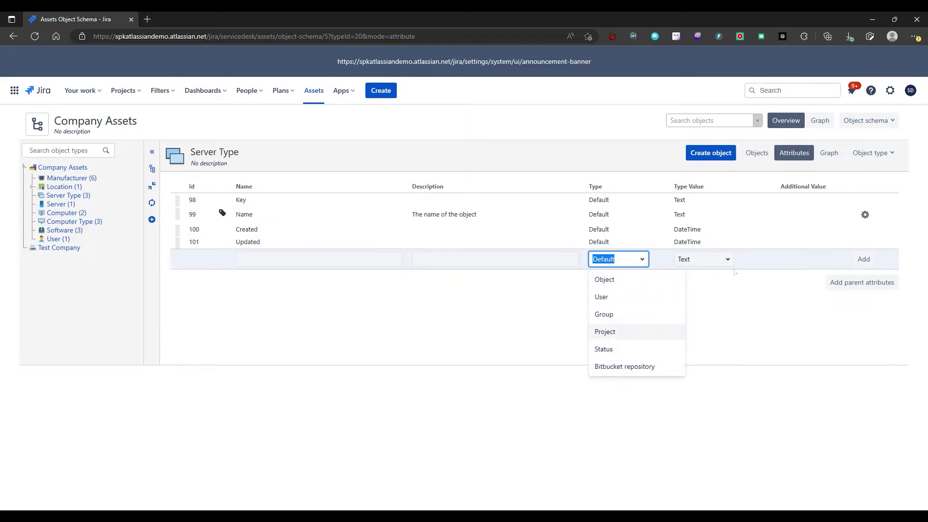
click(705, 260)
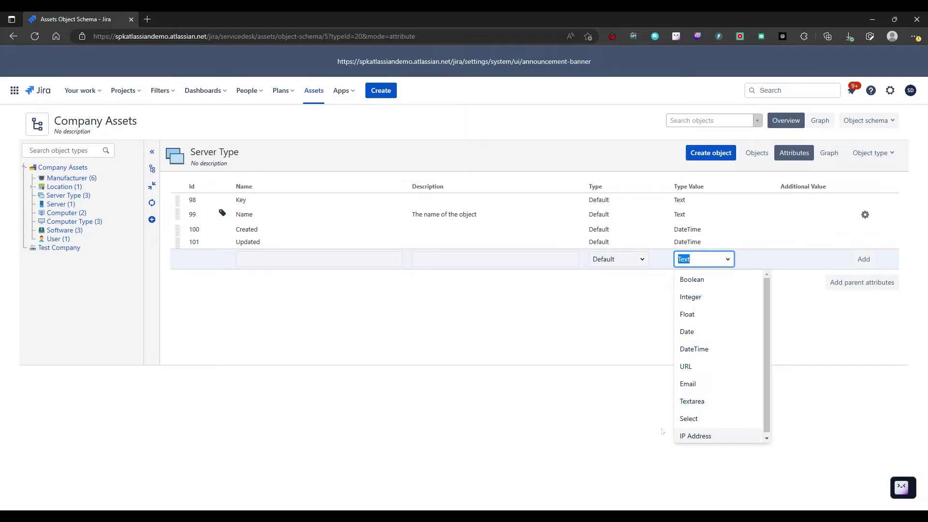
click(836, 322)
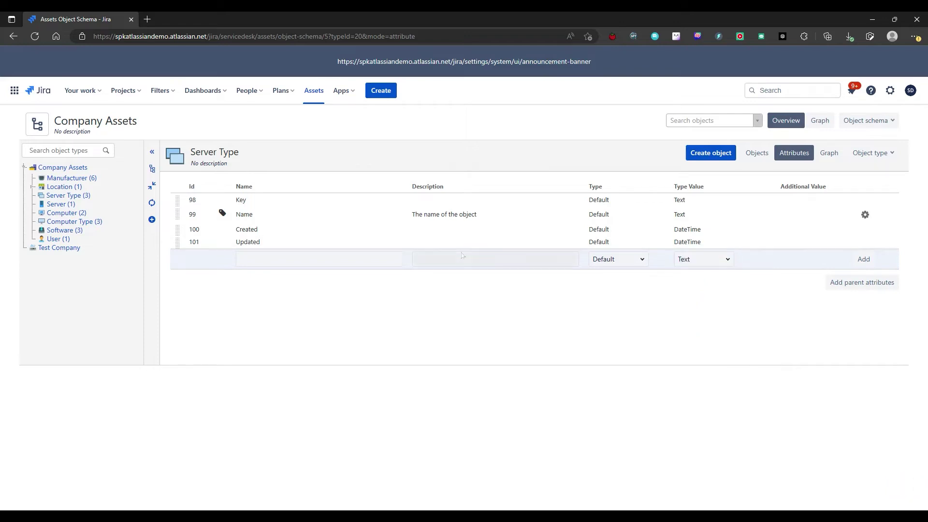
click(755, 153)
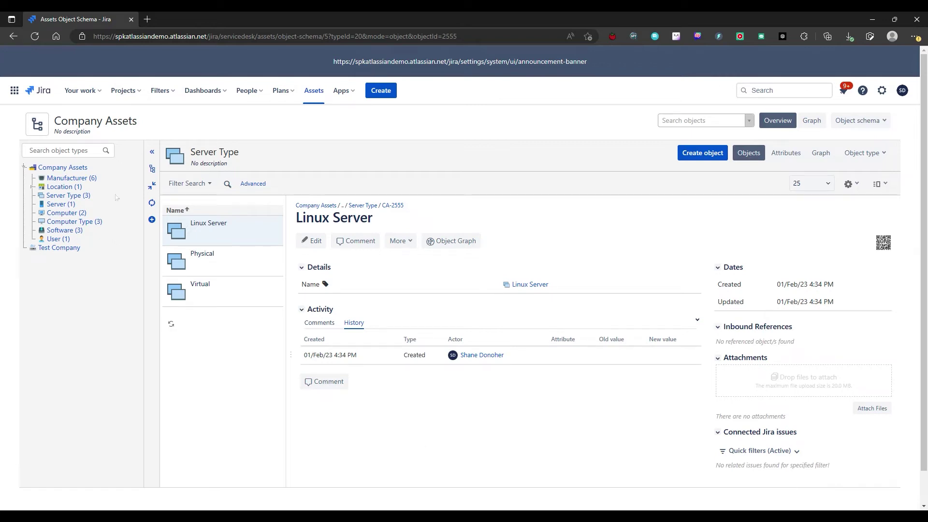
- Follow Apple's inbound Computer reference to the MacBook Pro, then return to Apple (CA-25)
click(66, 178)
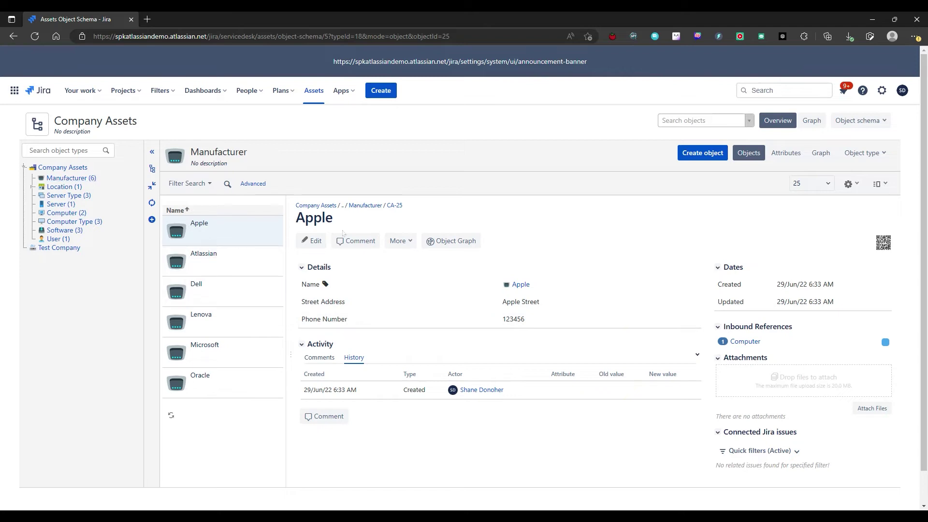
click(745, 341)
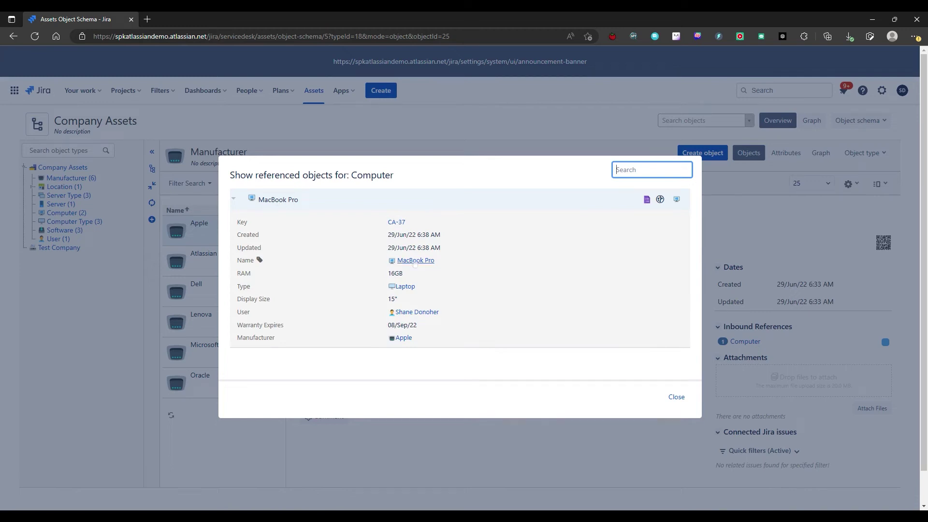
click(415, 261)
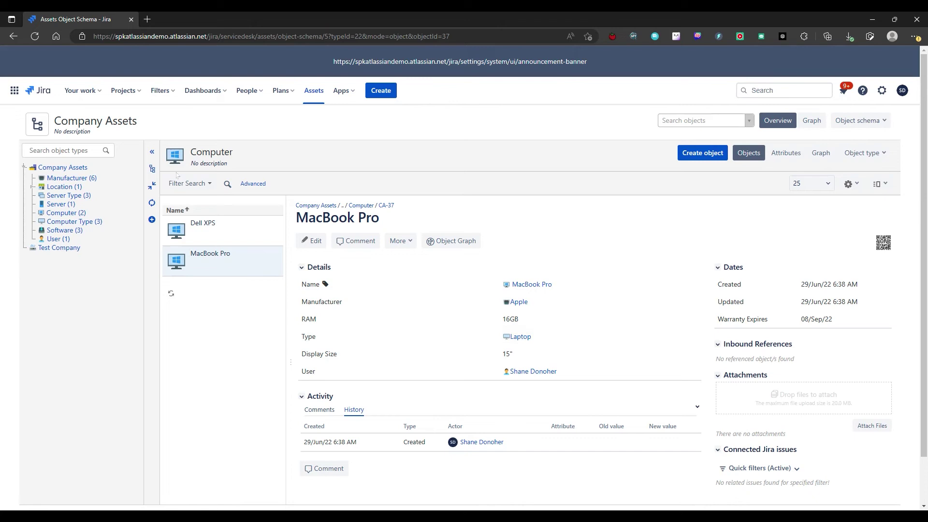
click(518, 302)
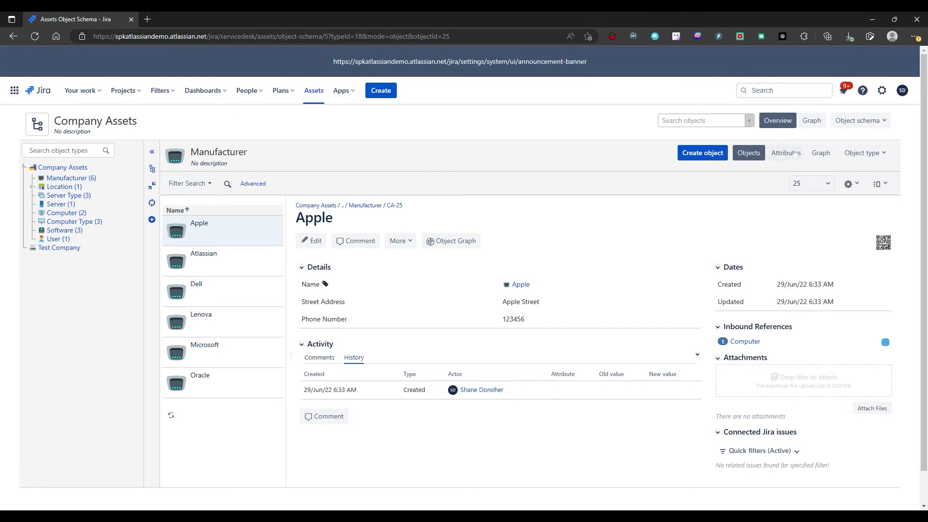
- Add a User-type attribute named 'User' to the Manufacturer object type
click(786, 153)
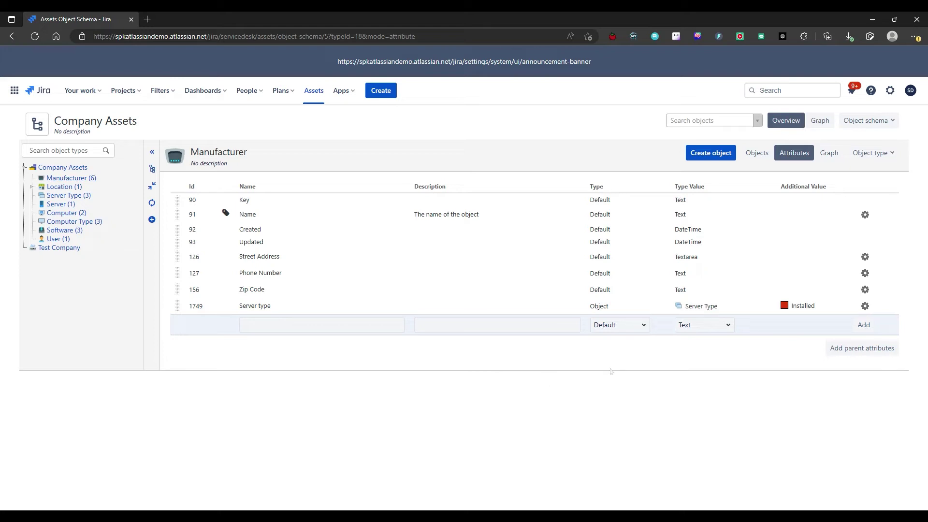
click(628, 324)
click(620, 361)
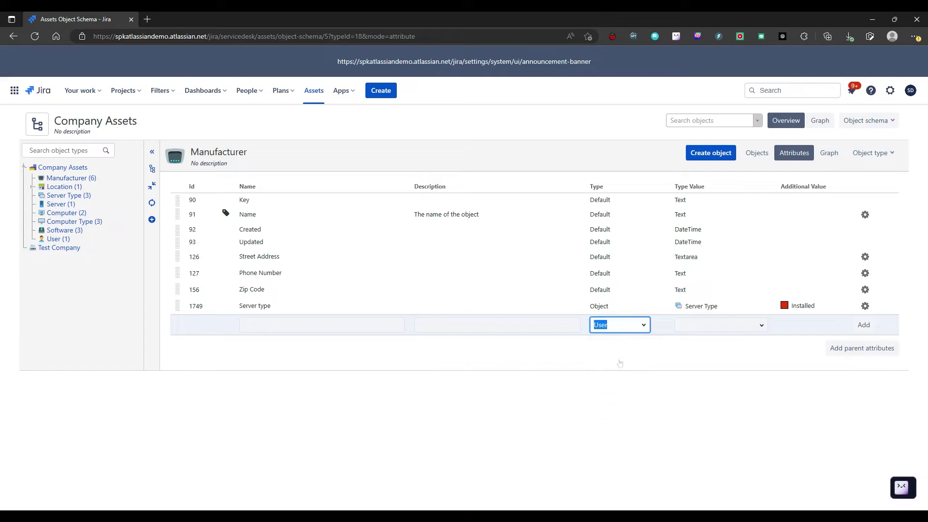
key(Tab)
click(321, 325)
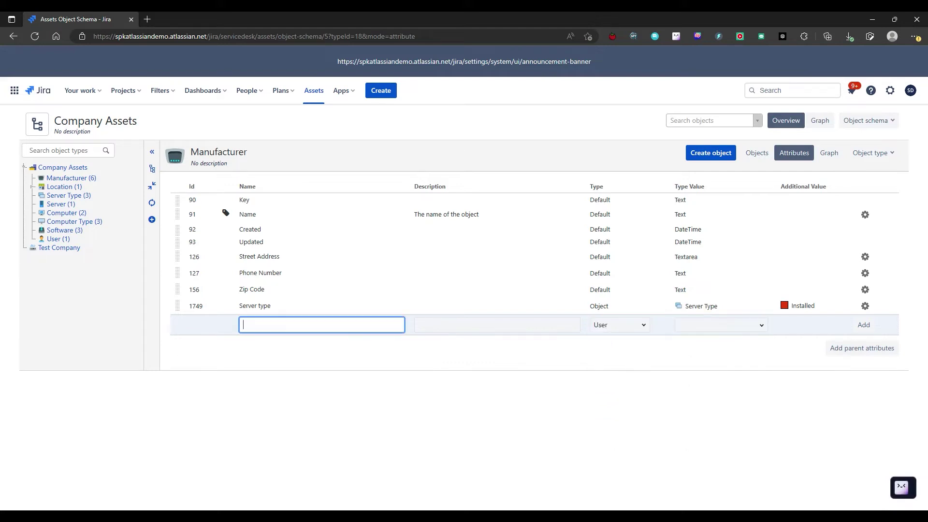
click(744, 324)
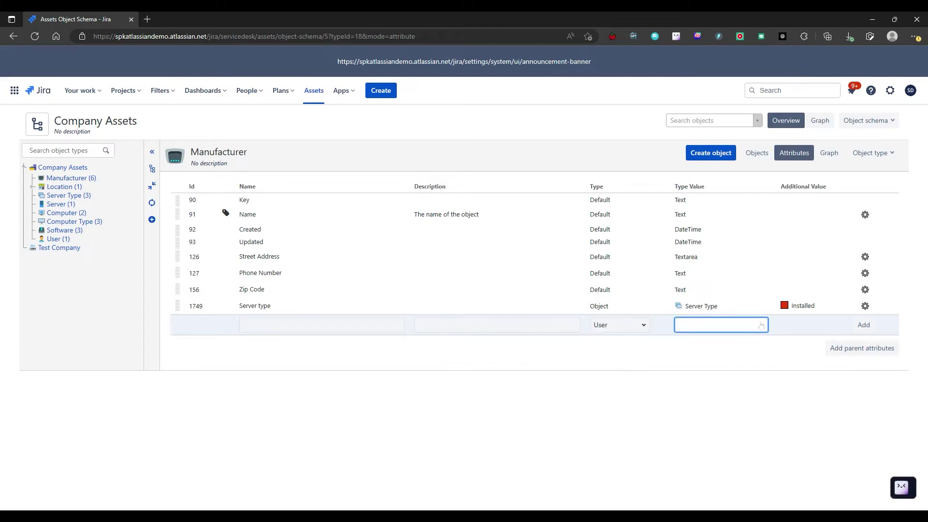
click(797, 354)
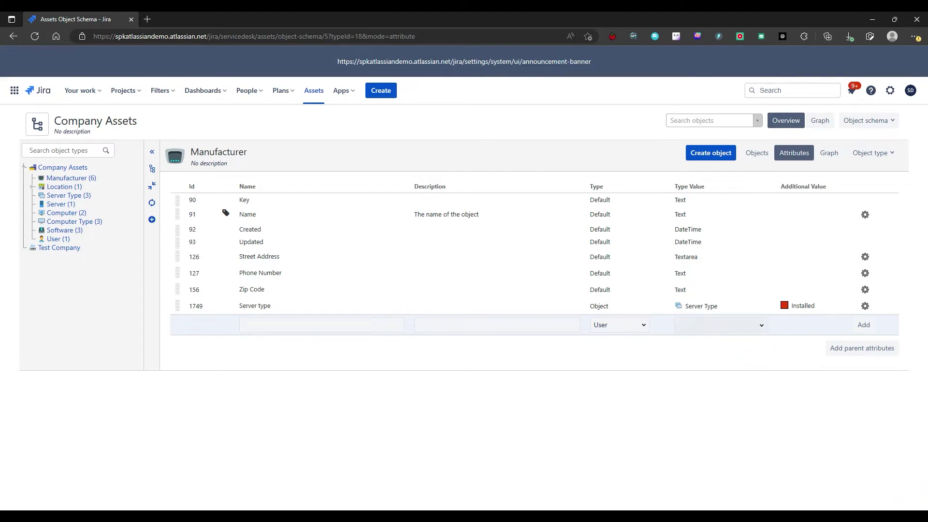
click(321, 325)
text(User)
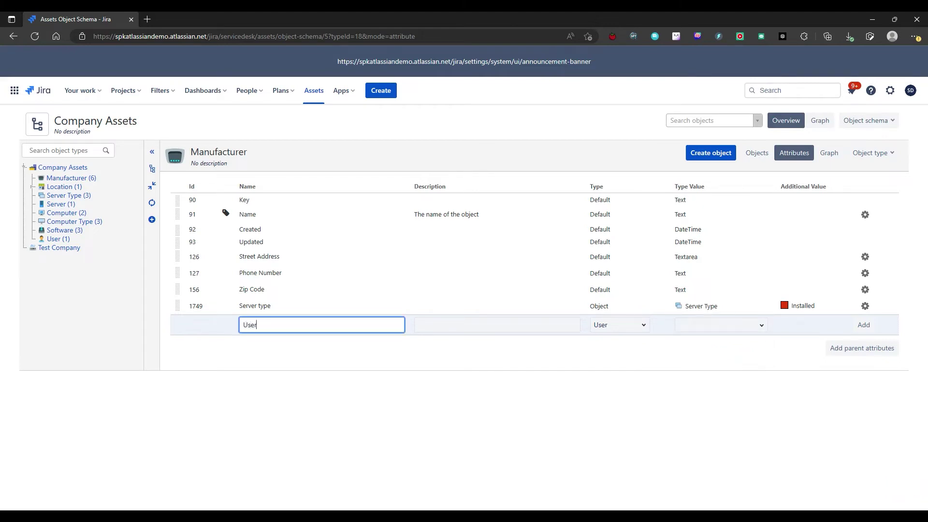
key(Return)
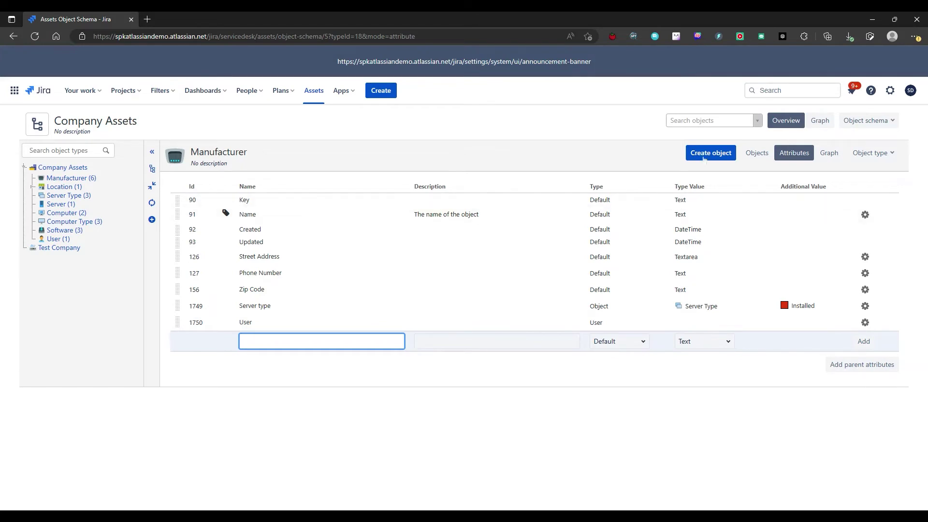
- Edit the Apple manufacturer, set its User attribute to the matching Jira user, and save
click(756, 153)
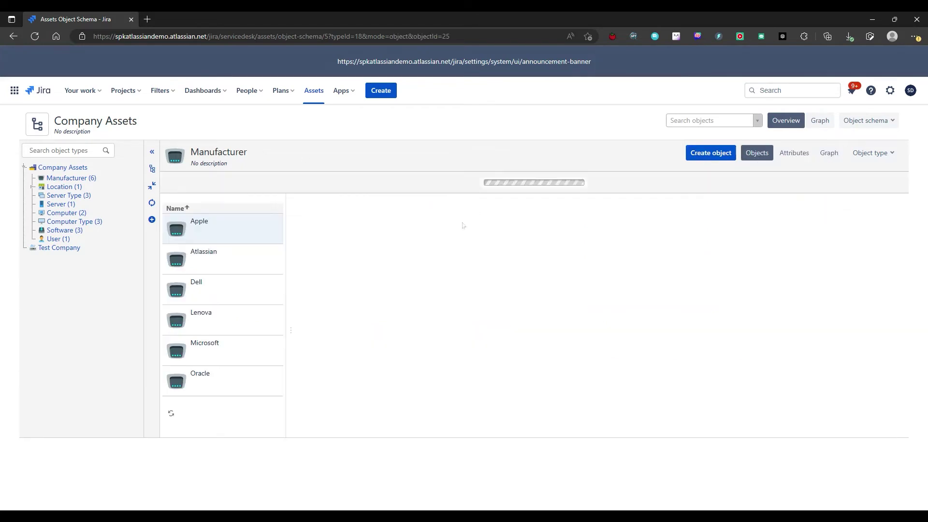
click(313, 241)
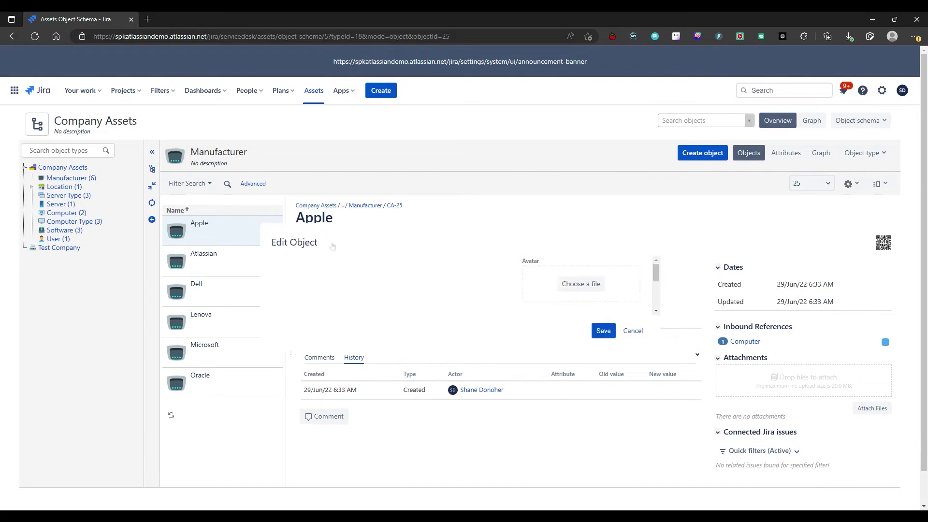
click(338, 402)
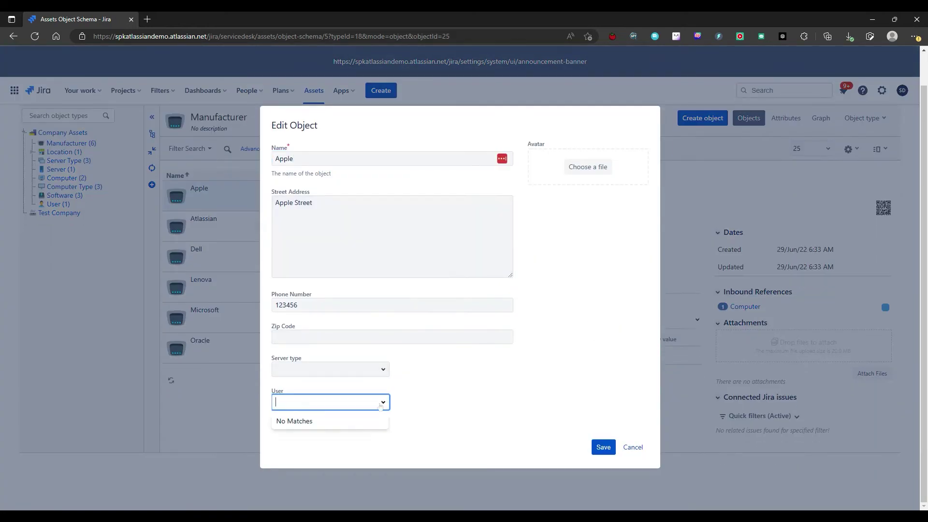
text(shane)
click(310, 444)
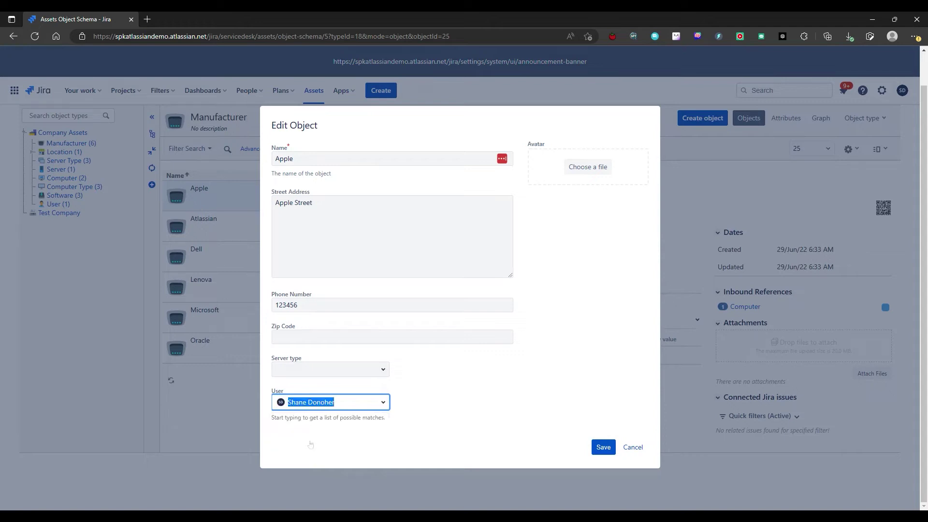
click(599, 447)
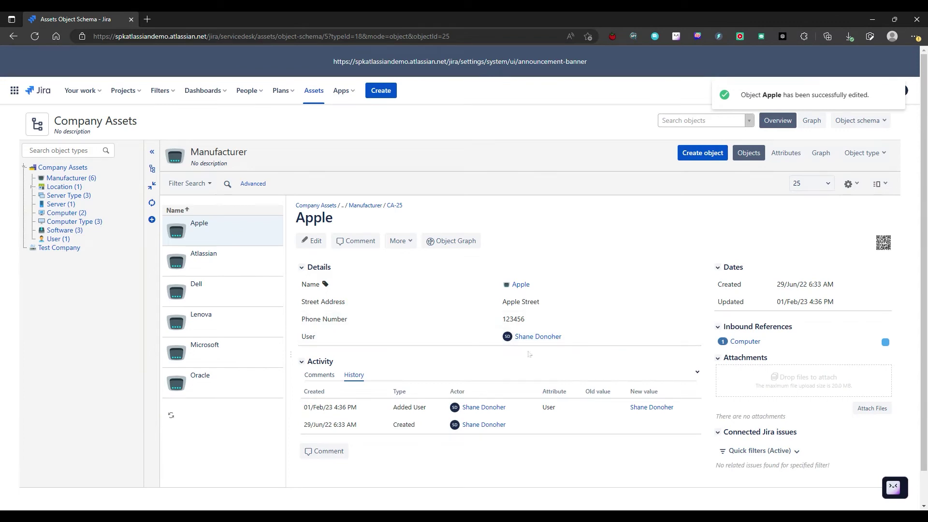
- View the assigned user's profile, go back to Apple, then return to the Assets home page
click(536, 336)
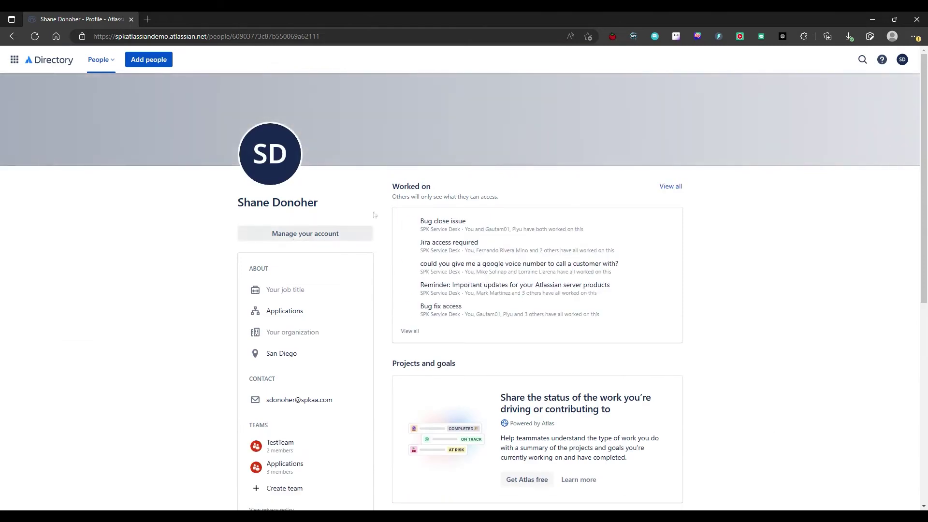
scroll(409, 243, down, 6)
scroll(409, 243, up, 8)
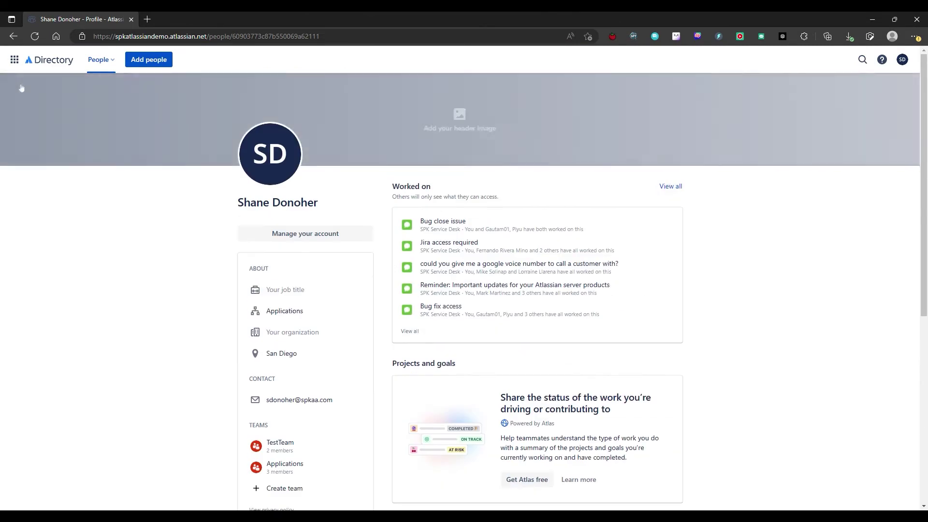
key(alt+Left)
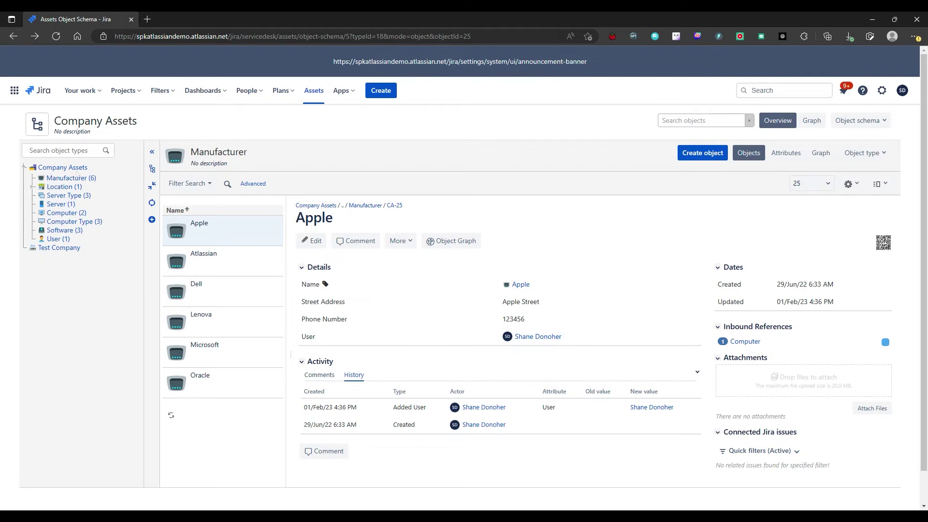
click(318, 96)
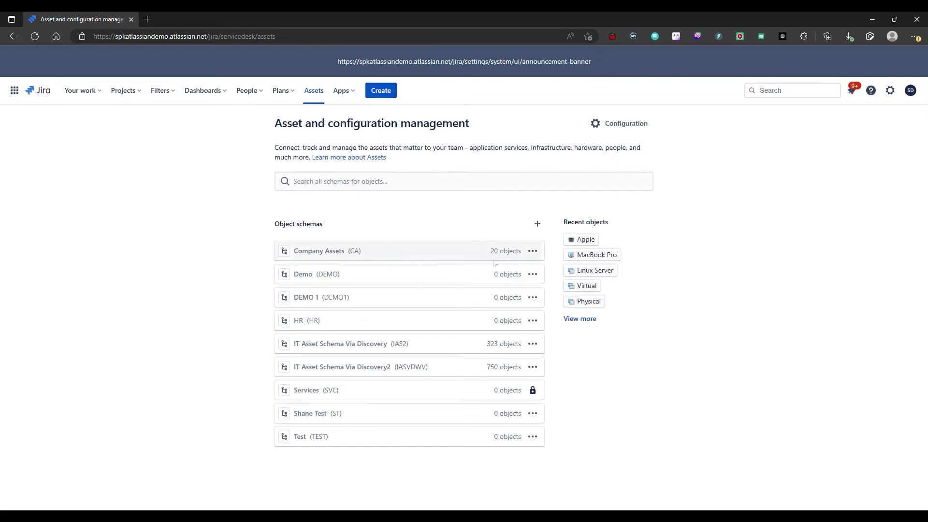
- Open the IT Asset Schema Via Discovery schema from the Assets overview
click(375, 348)
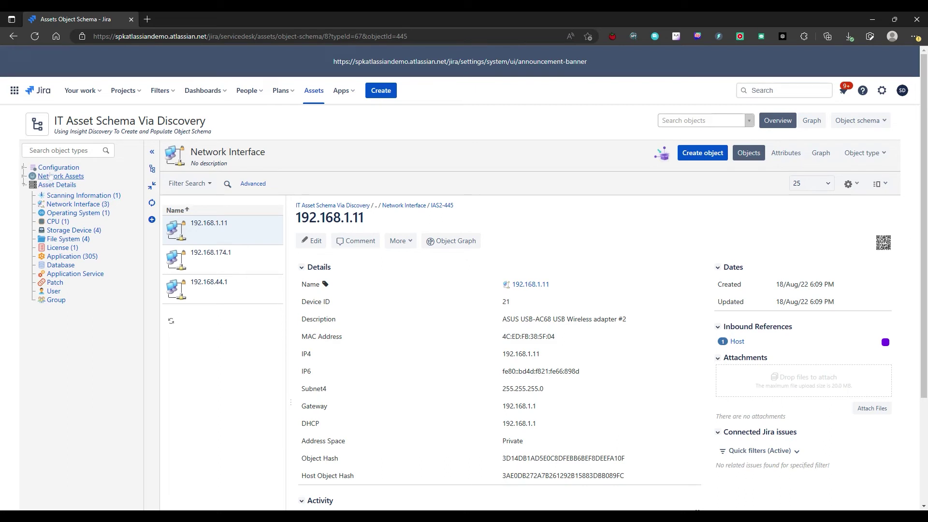
- Browse the Discovery, Scan Setting and Collector types, then expand Network Assets and Host
click(24, 167)
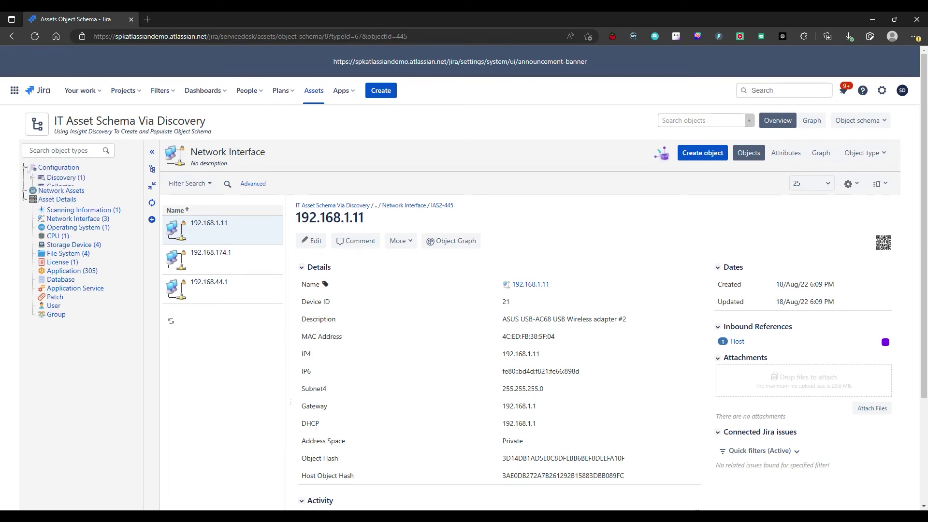
click(50, 179)
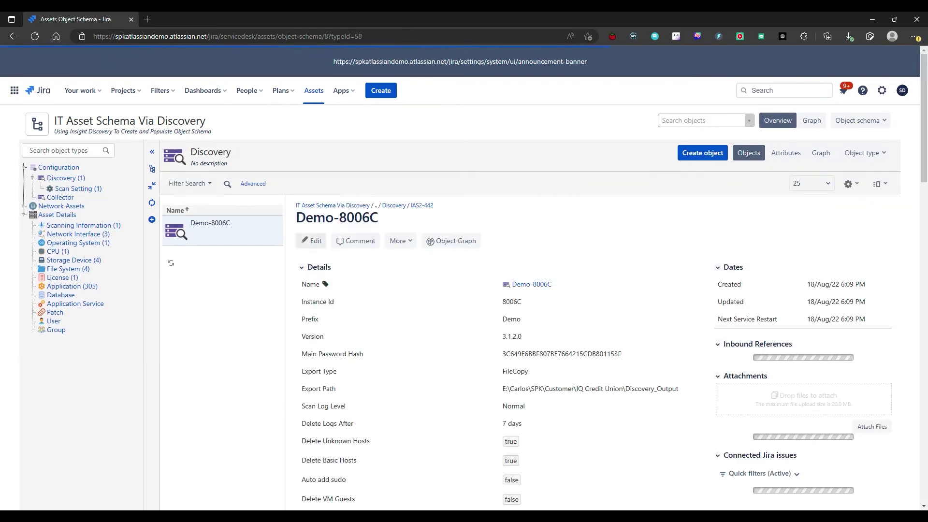
click(74, 188)
scroll(421, 269, down, 1)
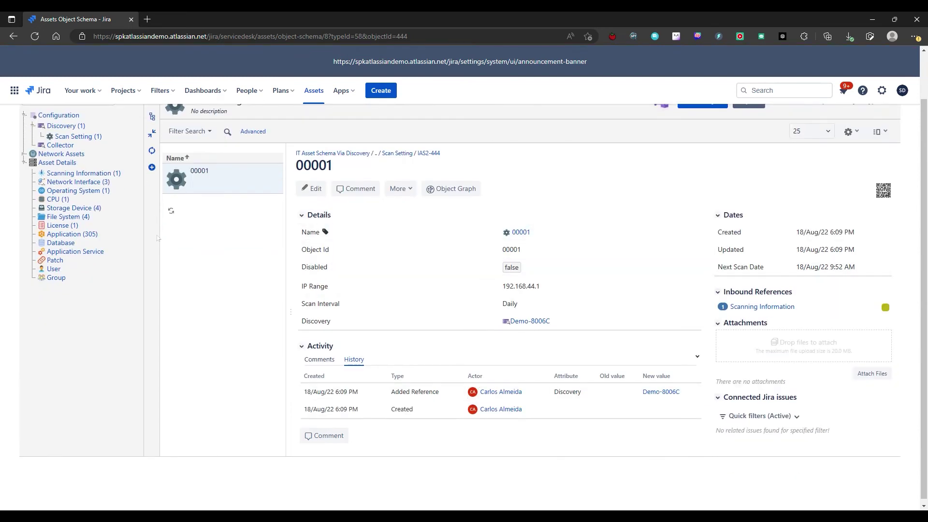
click(60, 145)
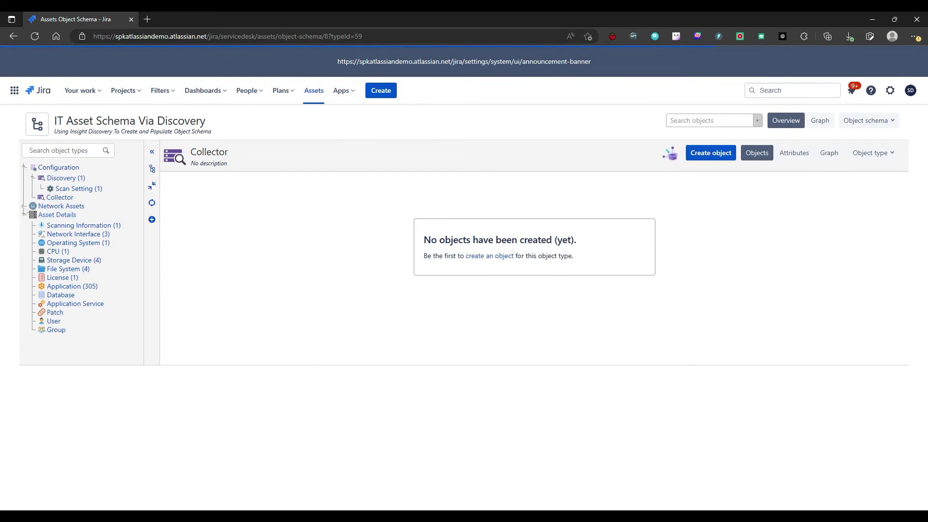
click(24, 207)
click(33, 217)
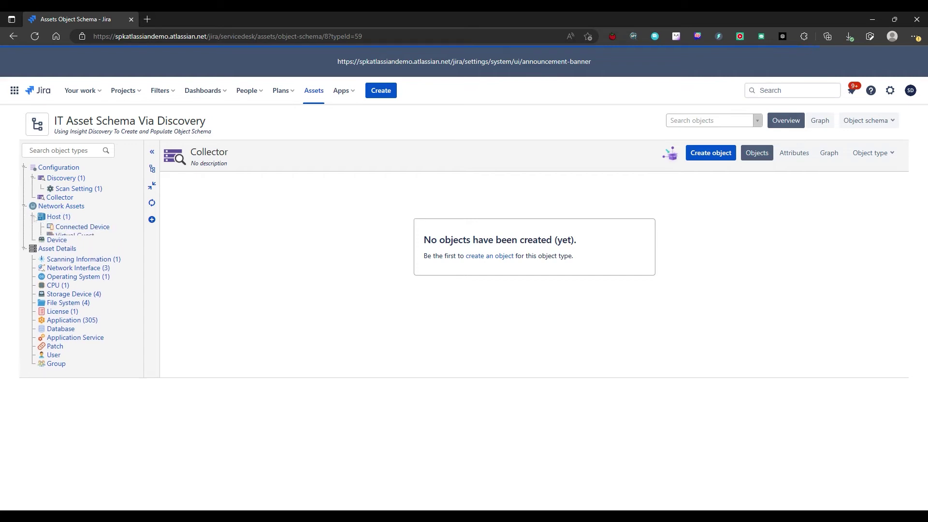
- Open the single Host object IAS2-441 and scroll through its Windows 7 details and application references
click(61, 216)
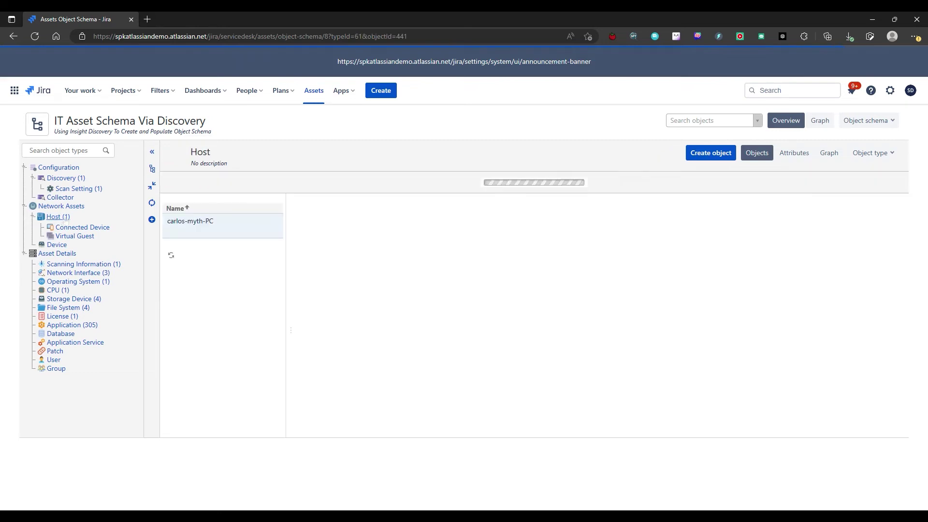
scroll(372, 244, down, 3)
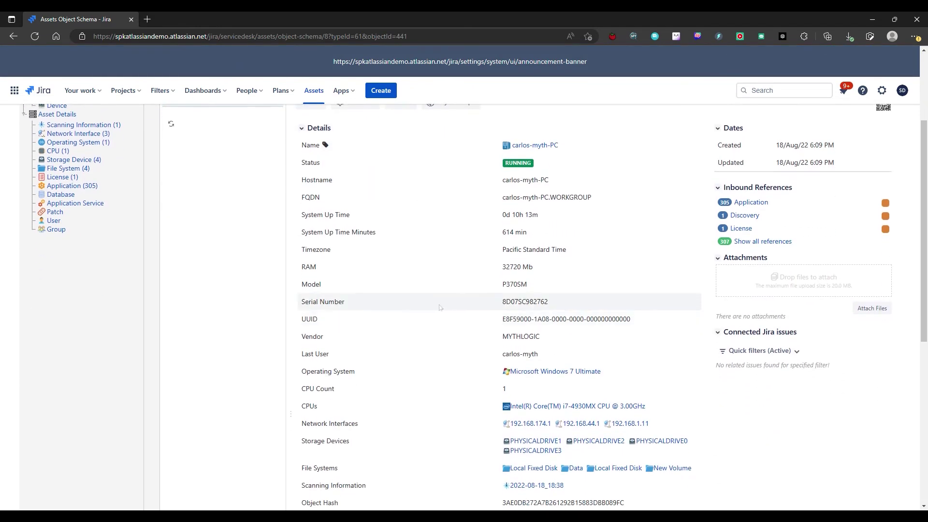
scroll(372, 243, up, 3)
scroll(456, 291, down, 2)
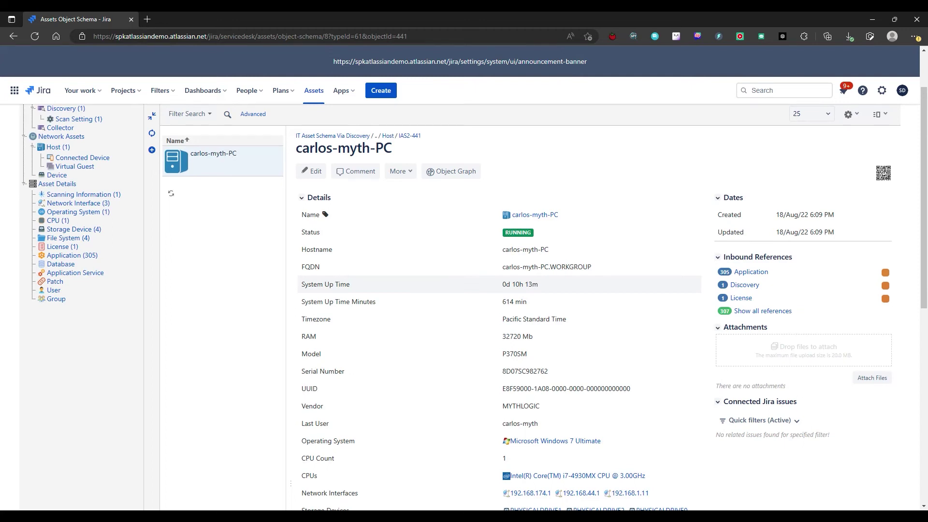
scroll(455, 290, down, 3)
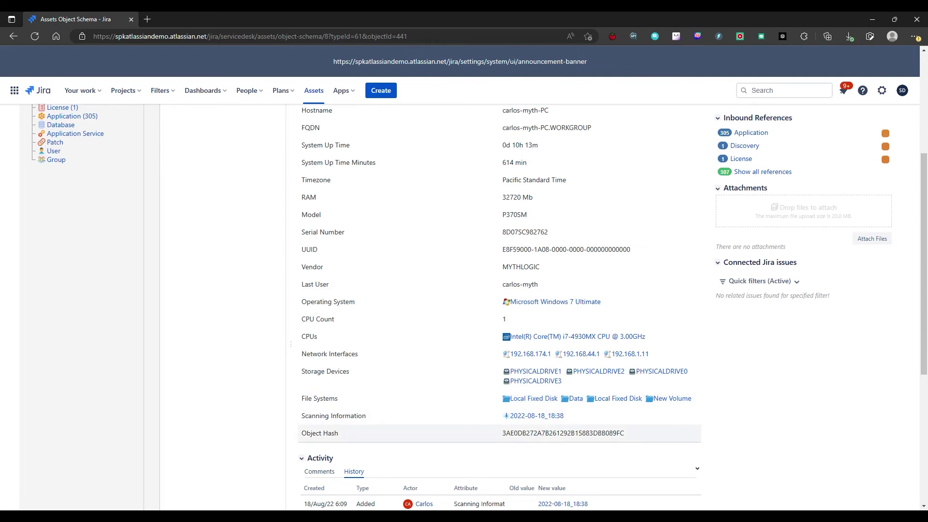
scroll(495, 397, up, 2)
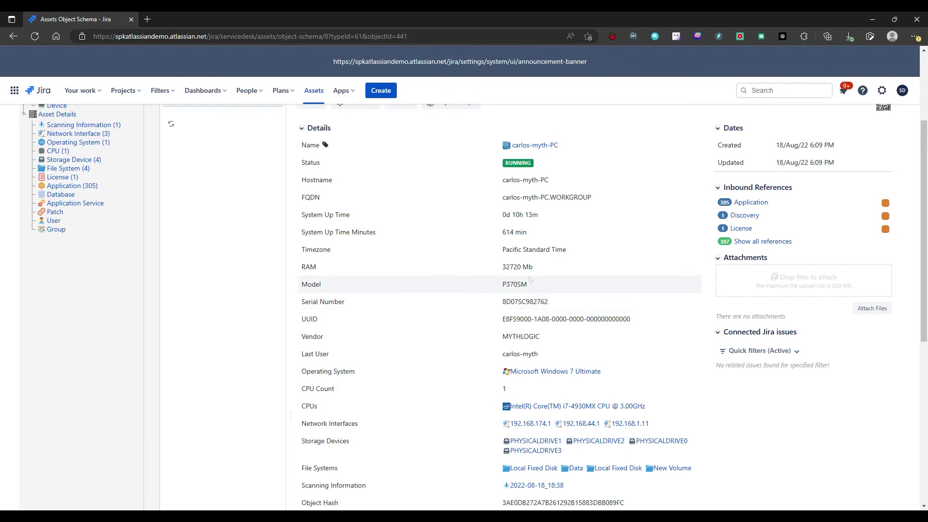
scroll(530, 279, up, 2)
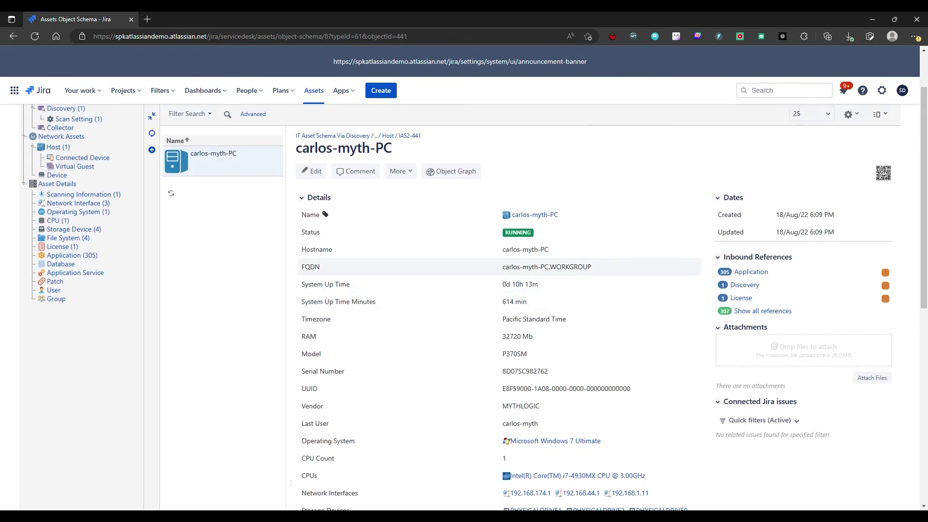
scroll(615, 279, down, 11)
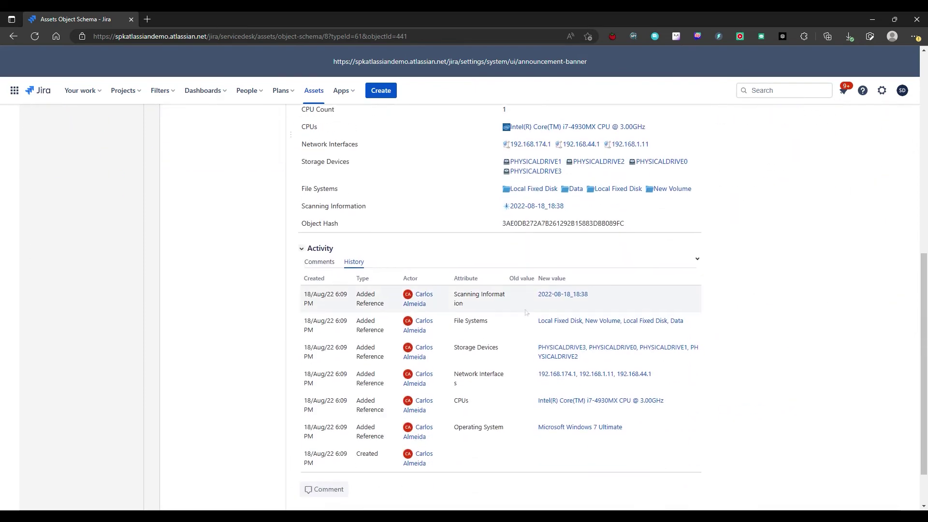
scroll(128, 281, down, 3)
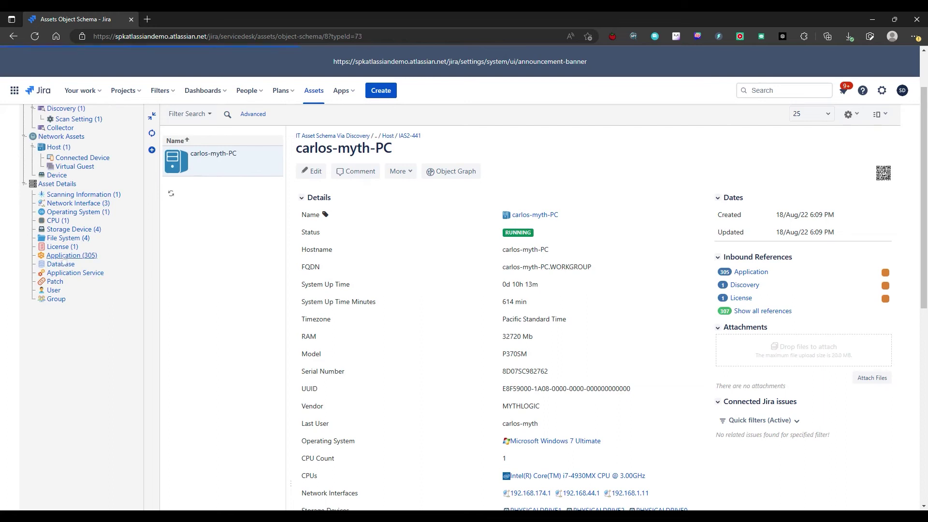
- List the 305 Application objects and browse through them
click(63, 256)
scroll(235, 243, down, 2)
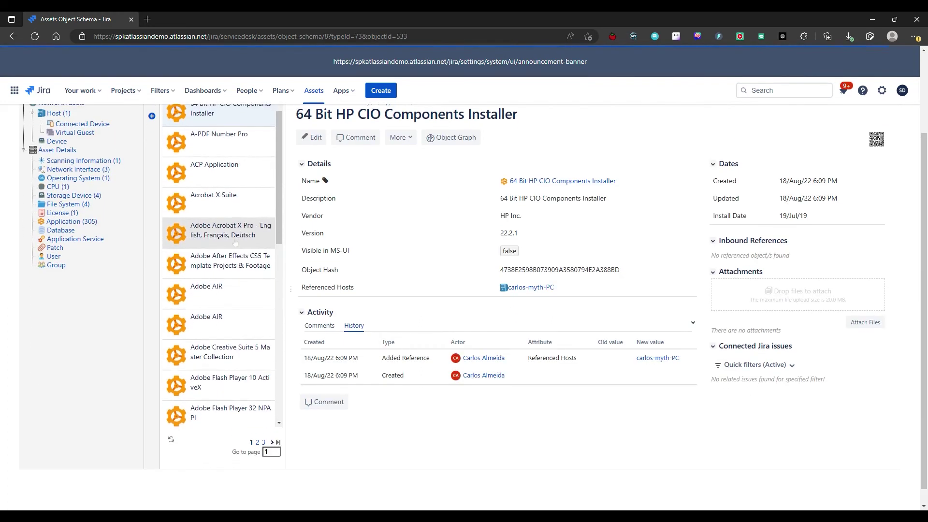
scroll(235, 243, down, 2)
scroll(232, 245, up, 5)
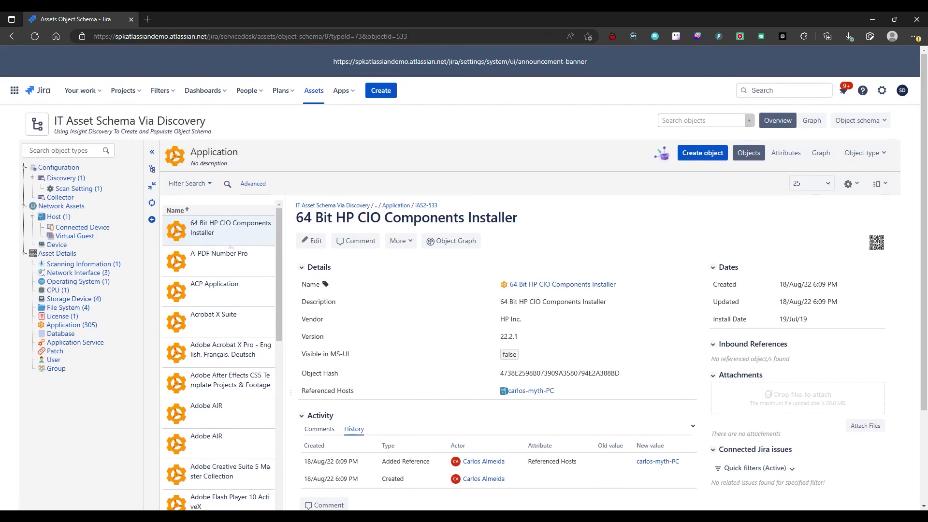
scroll(230, 246, down, 1)
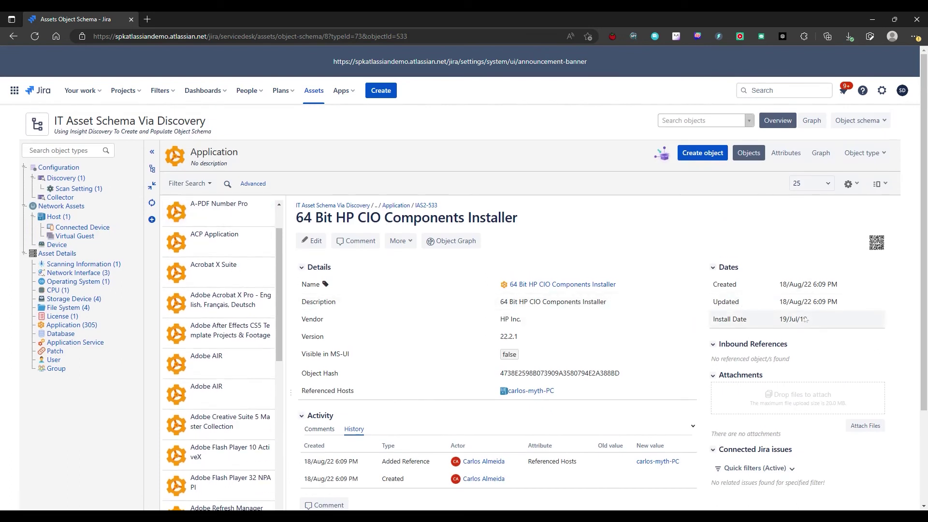
scroll(222, 318, down, 1)
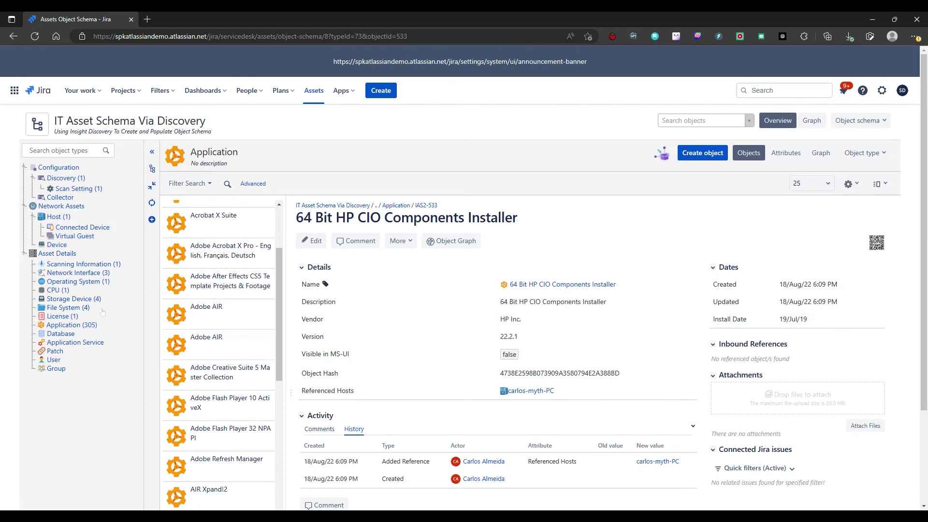
scroll(62, 307, down, 1)
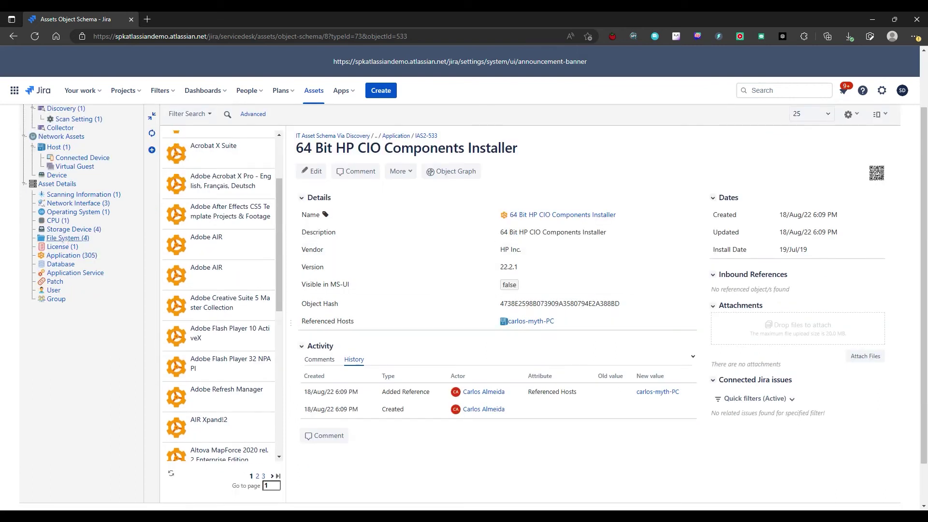
- Check the Application Service type, then return to the 64 Bit HP CIO Components Installer application
click(63, 273)
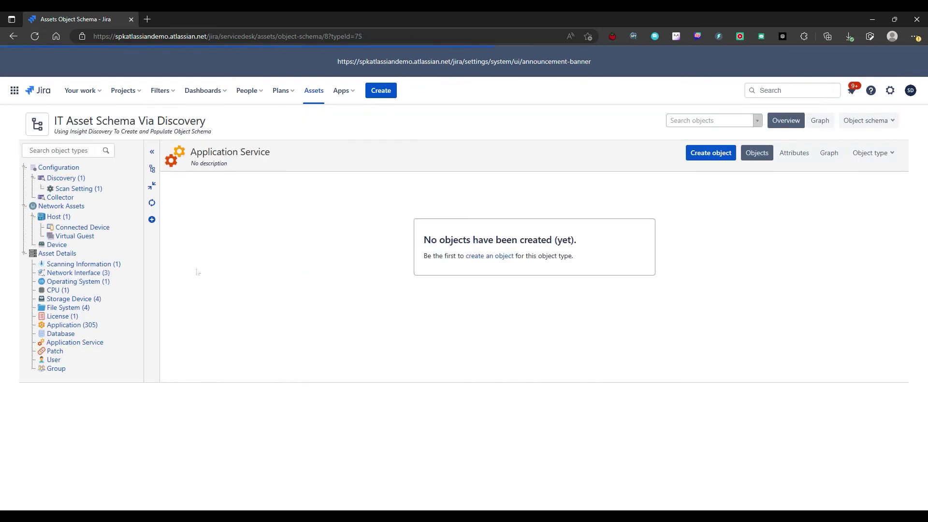
key(alt+Left)
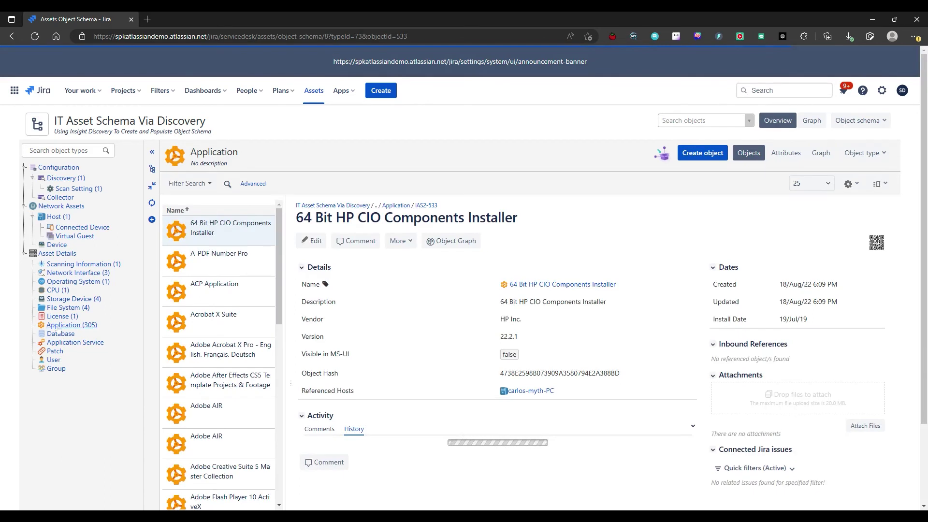
scroll(223, 339, down, 6)
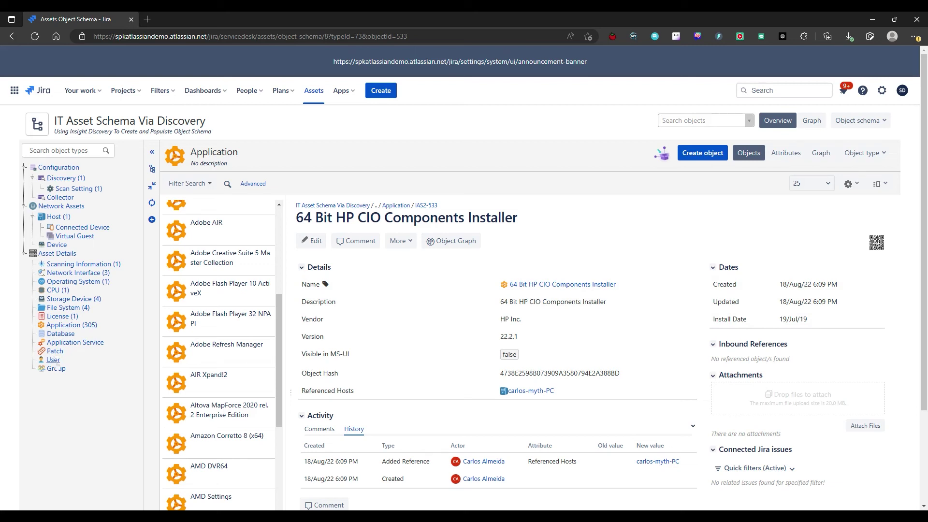
- Open the IT Asset Schema Via Discovery2 schema from Assets and list its Patch objects
click(314, 91)
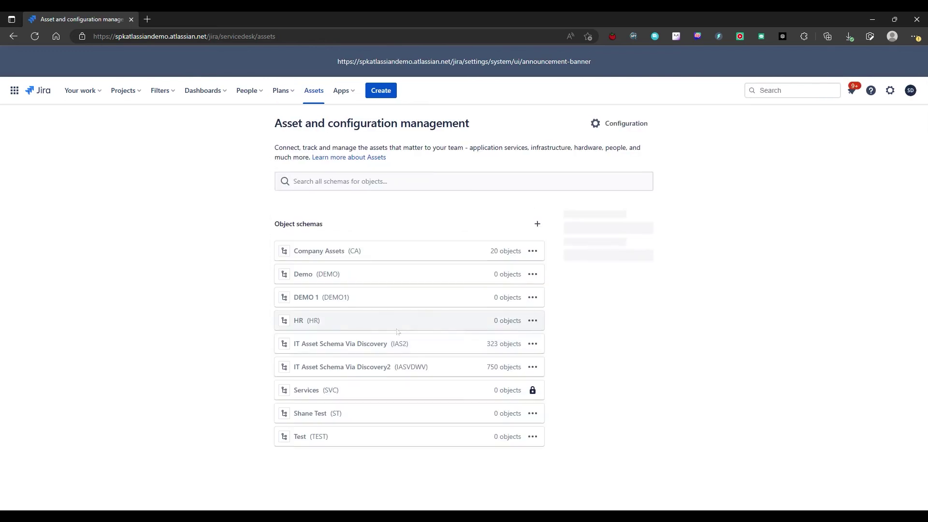
click(399, 368)
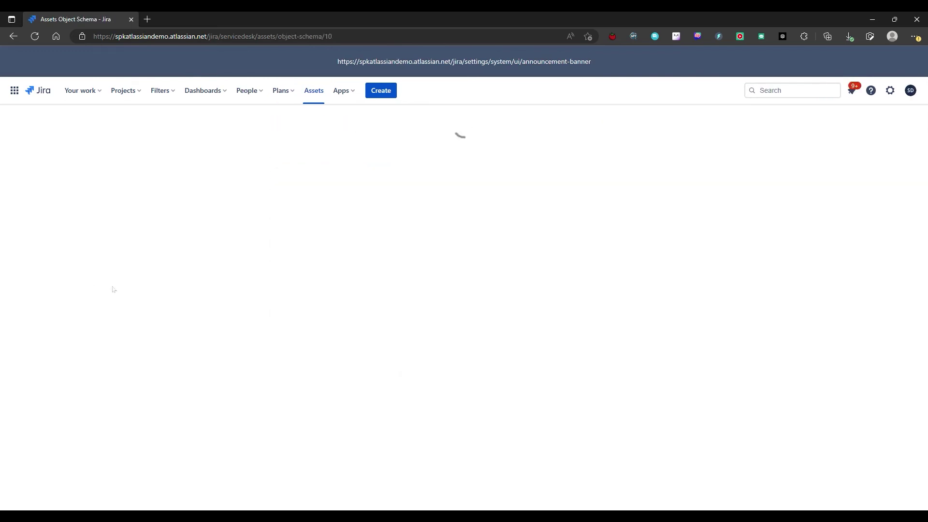
click(62, 264)
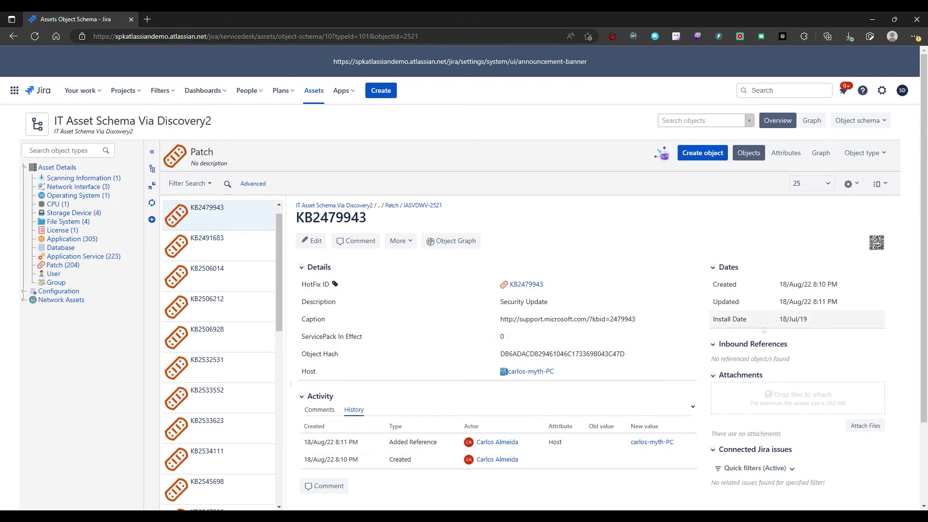
- Review patches KB2506212, KB2506928, KB2533552 and KB2534111, then view Discovery object Demo-8006C
click(220, 307)
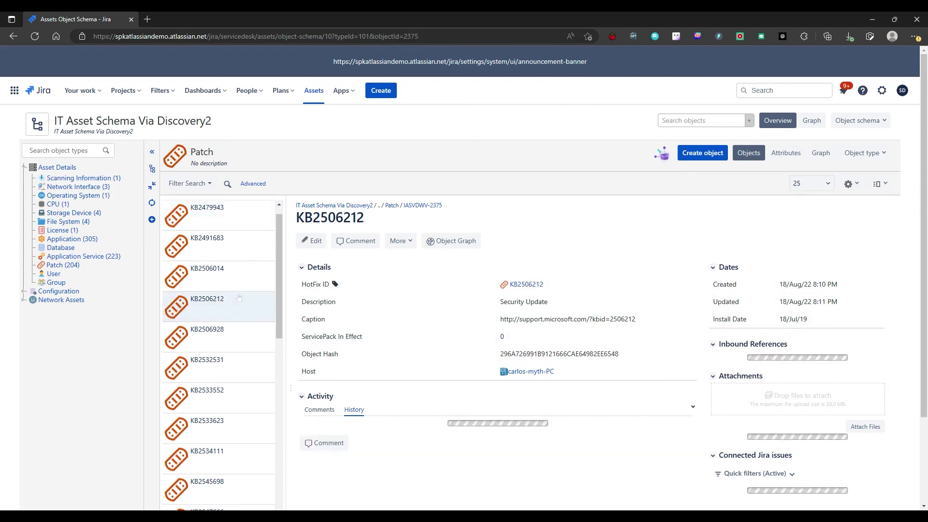
click(227, 349)
click(218, 401)
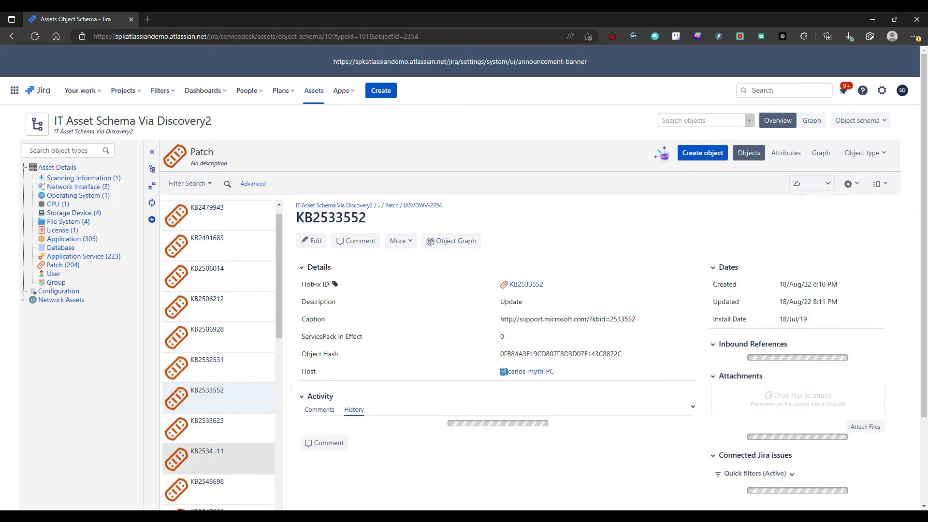
click(212, 465)
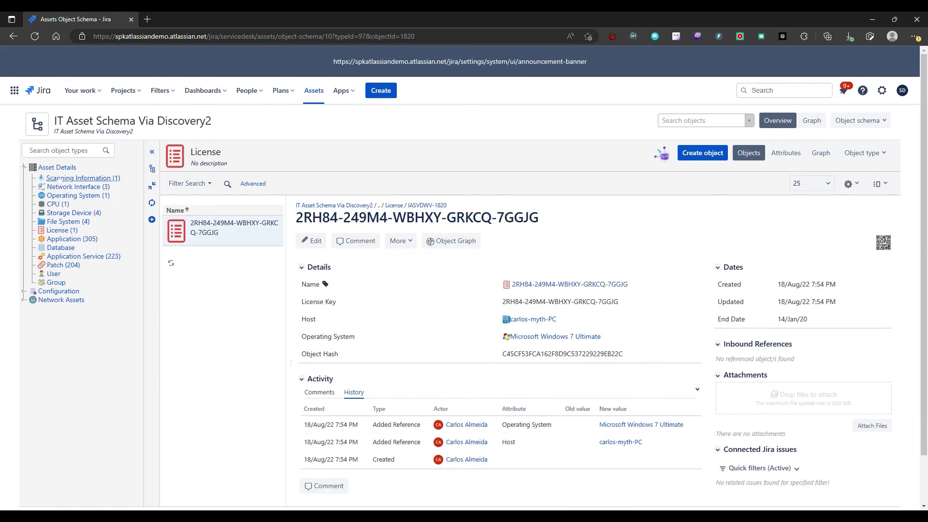
click(43, 167)
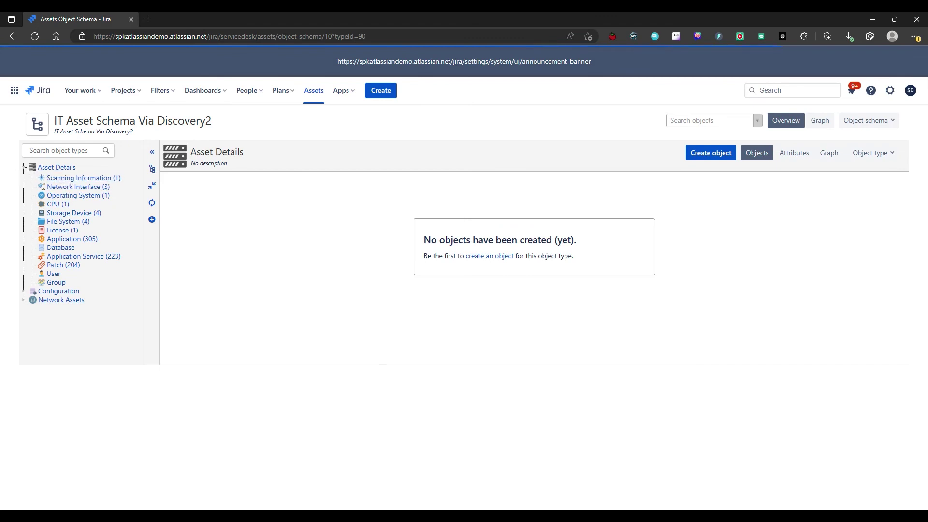
click(66, 301)
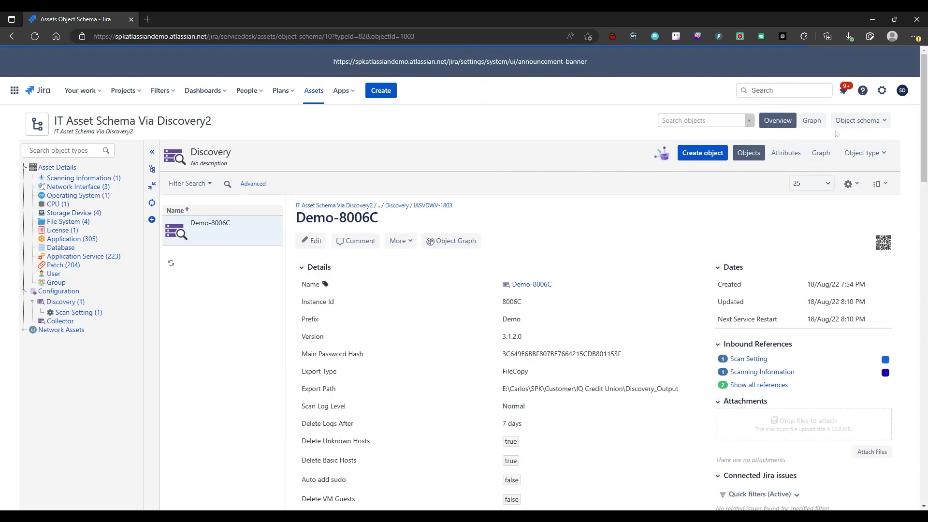
- In the Discovery2 schema graph, inspect the Host, Scan Setting, Discovery, Collector and Scanning Information types
click(822, 153)
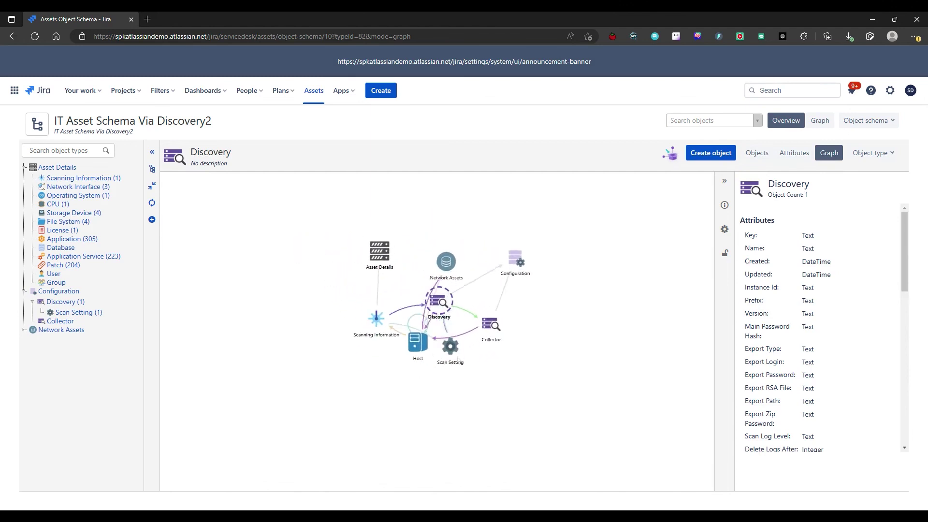
click(416, 333)
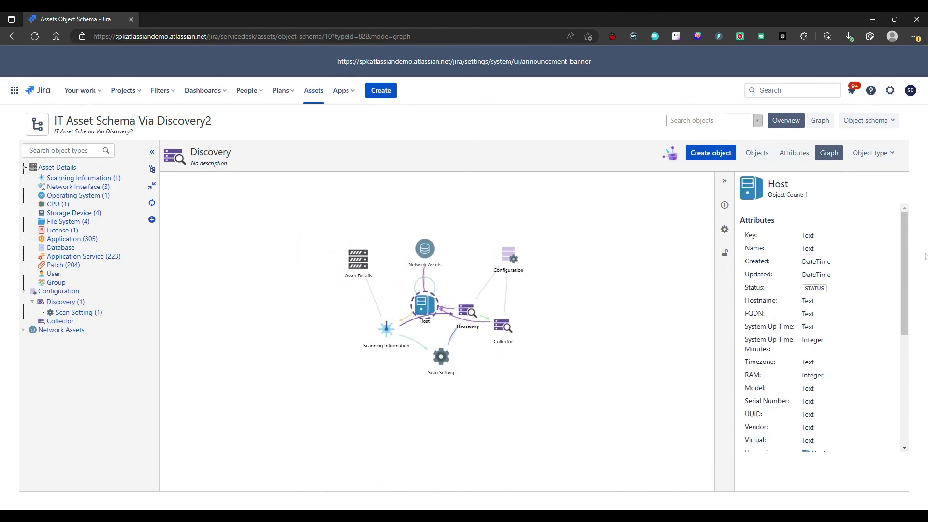
scroll(847, 285, down, 5)
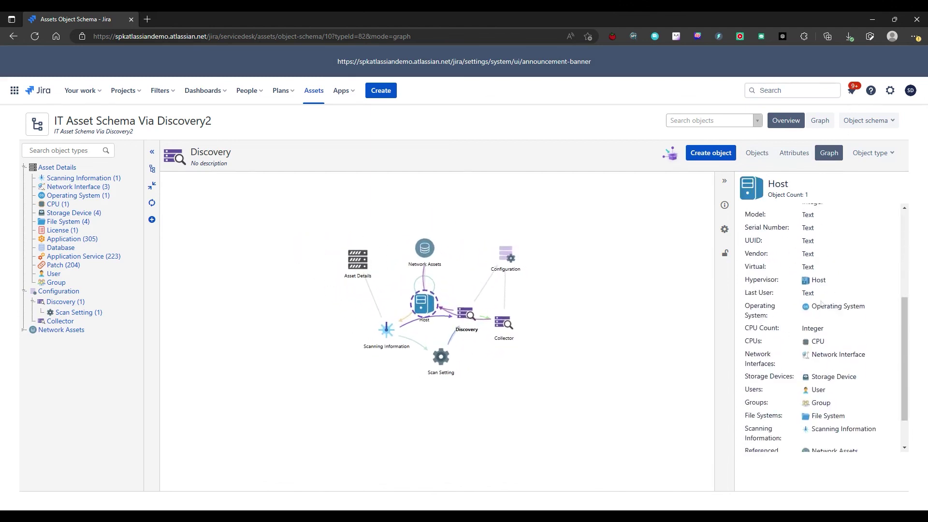
click(441, 360)
click(468, 317)
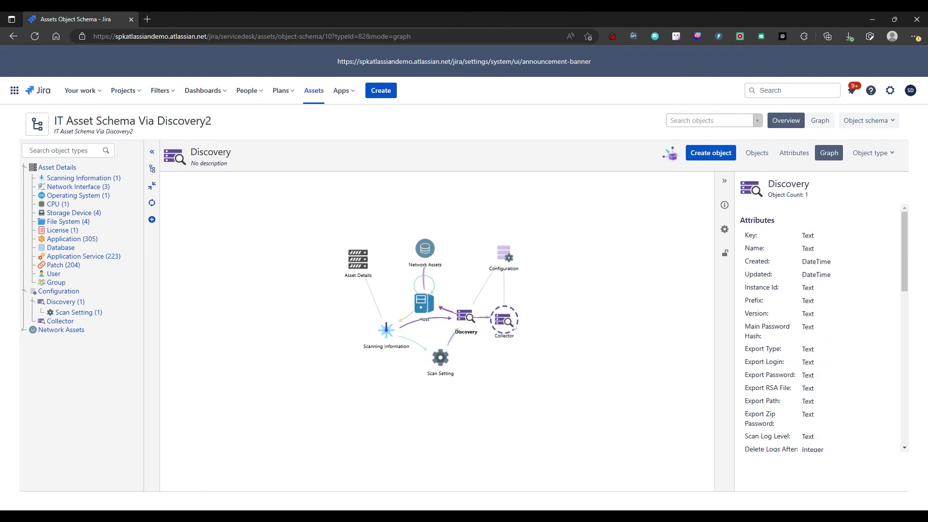
click(424, 303)
click(386, 330)
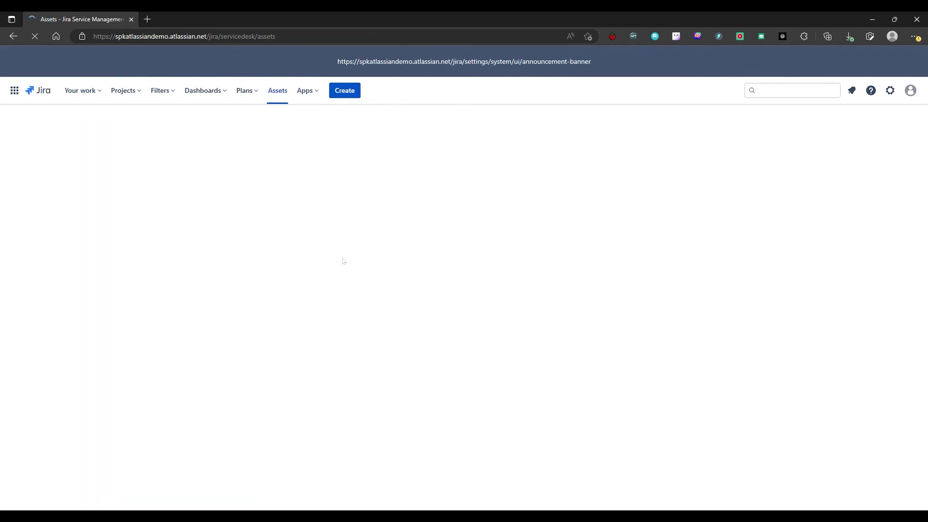
- Show IT Asset Schema Via Discovery as a graph, move the Host node and list its attributes
click(349, 344)
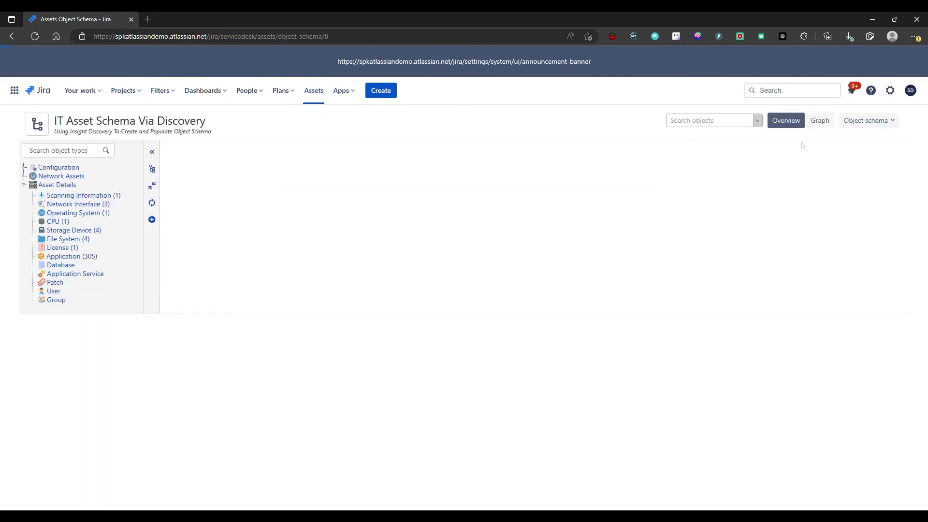
click(819, 124)
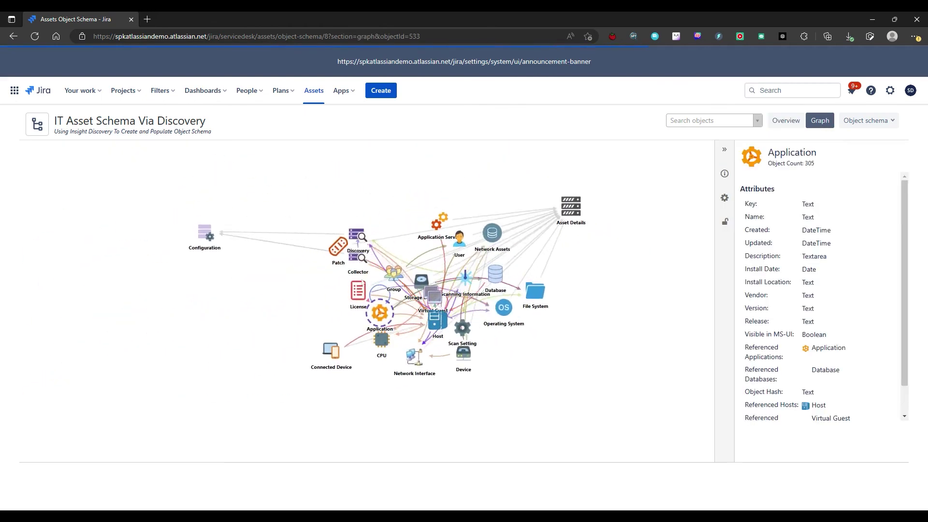
drag(412, 325, 545, 123)
click(549, 155)
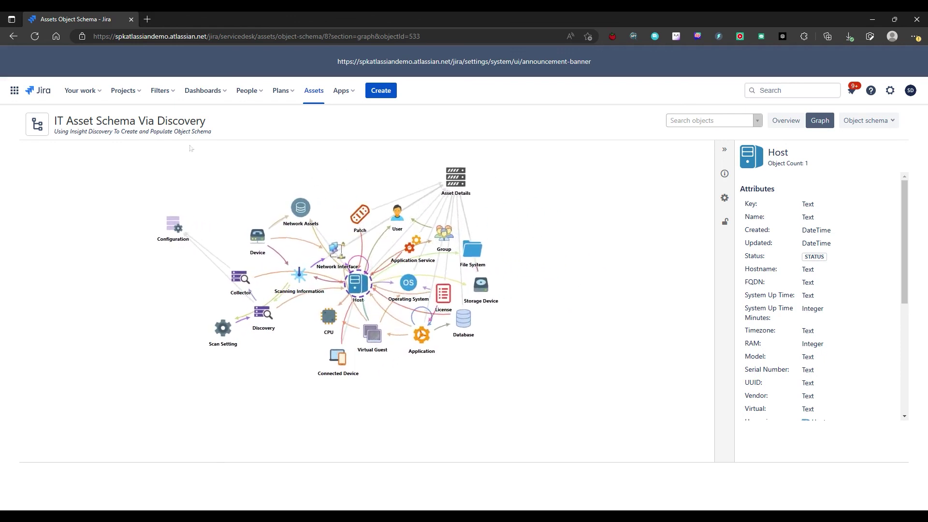
- Go to the ADO_Demo Kanban board and open issue ADO-4, 'Decline in orders noticed'
click(122, 96)
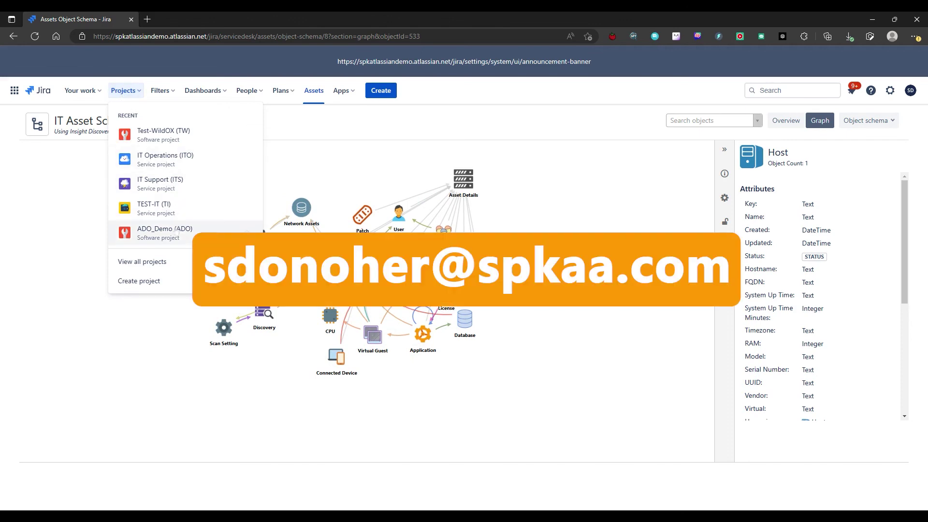
click(159, 230)
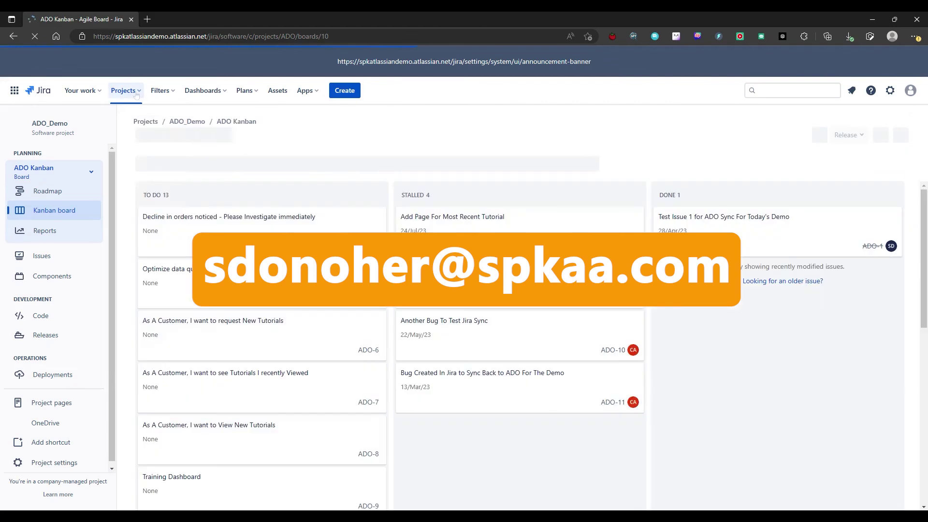
click(262, 222)
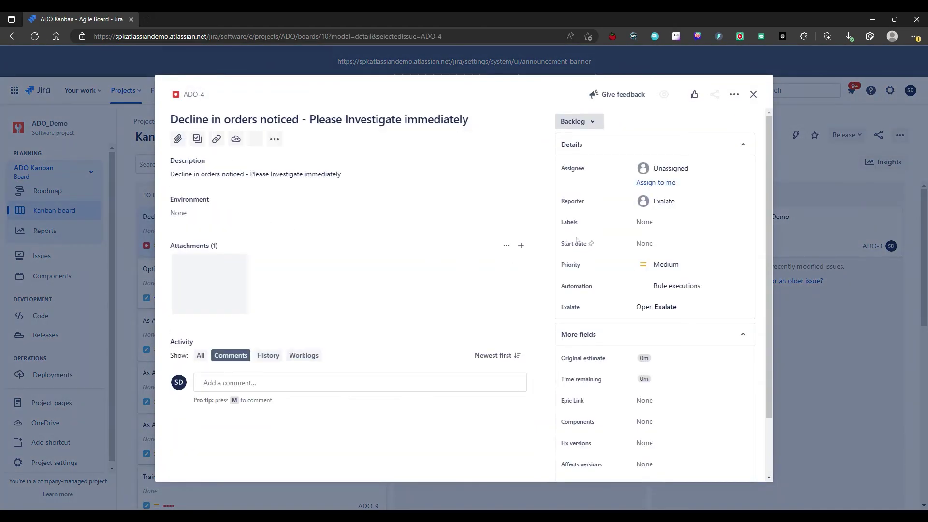